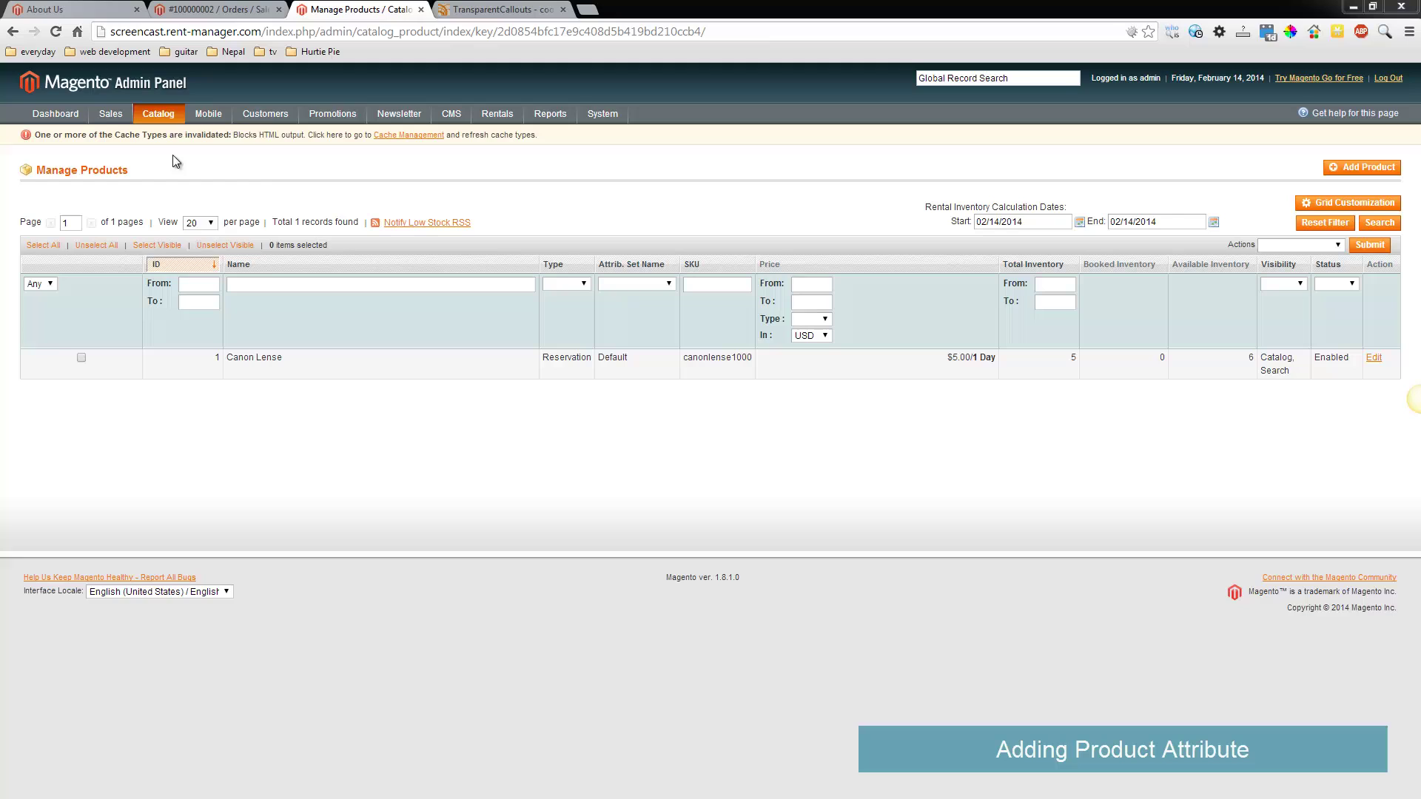
Step: Open the Size attribute from Catalog > Attributes > Manage Attributes
mouse_move(158, 115)
mouse_move(180, 176)
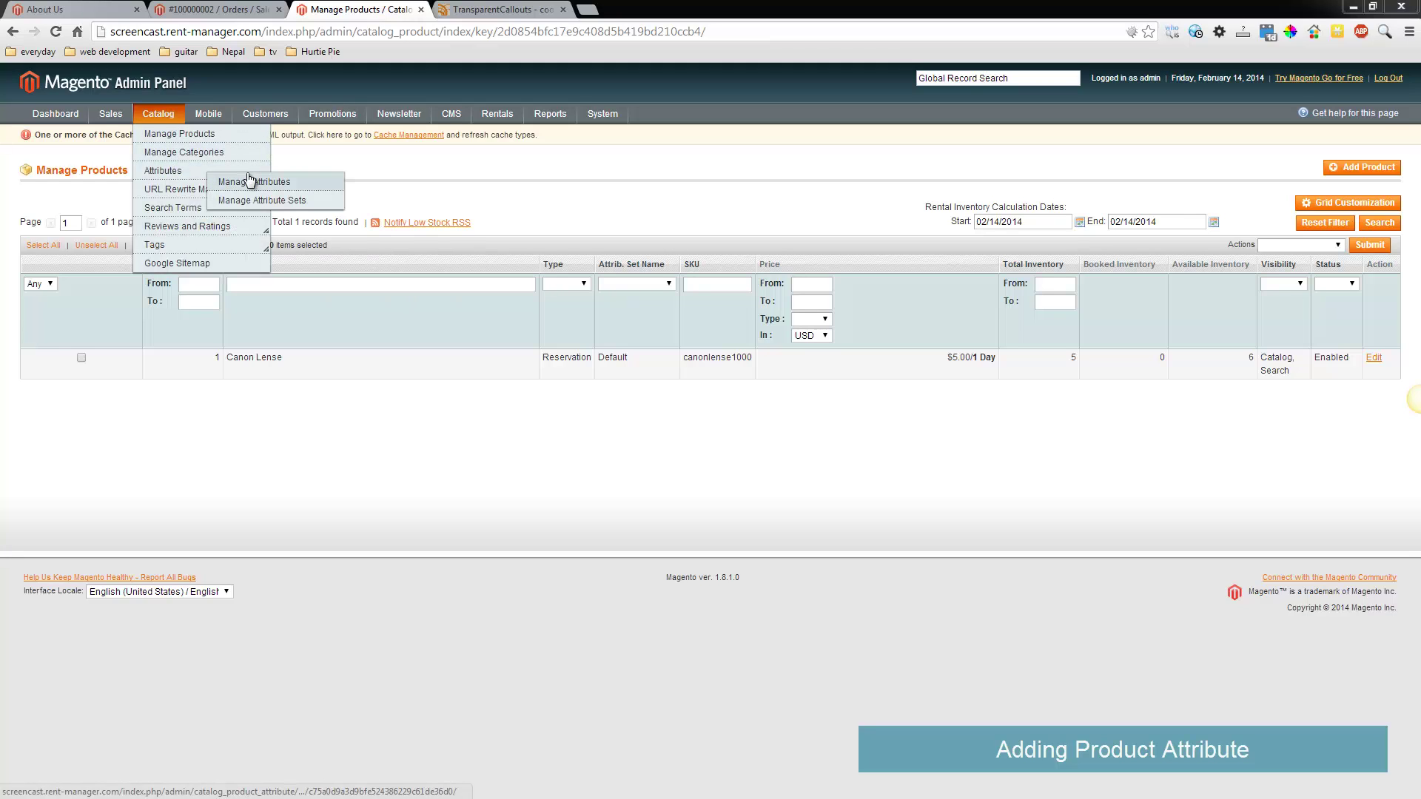
click(255, 183)
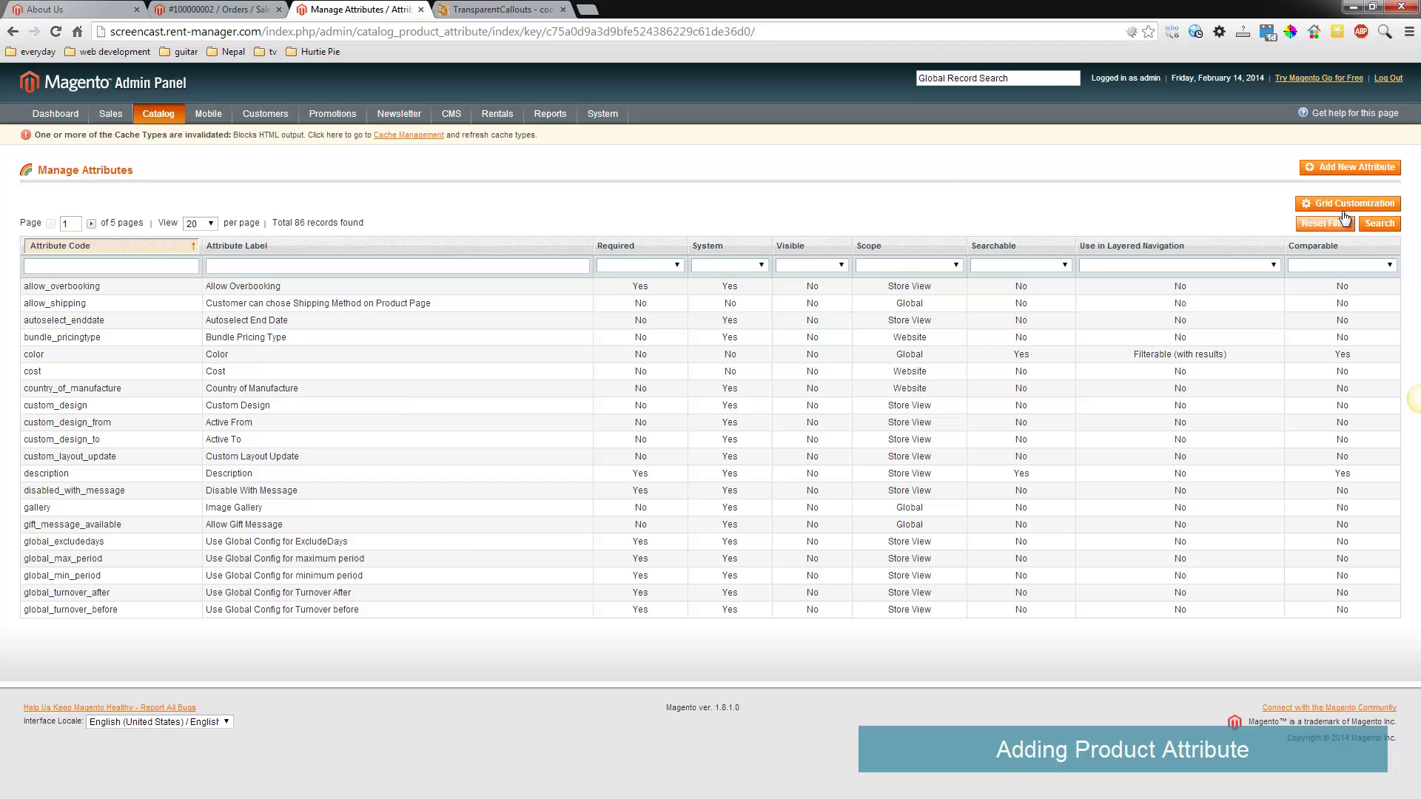
click(1369, 168)
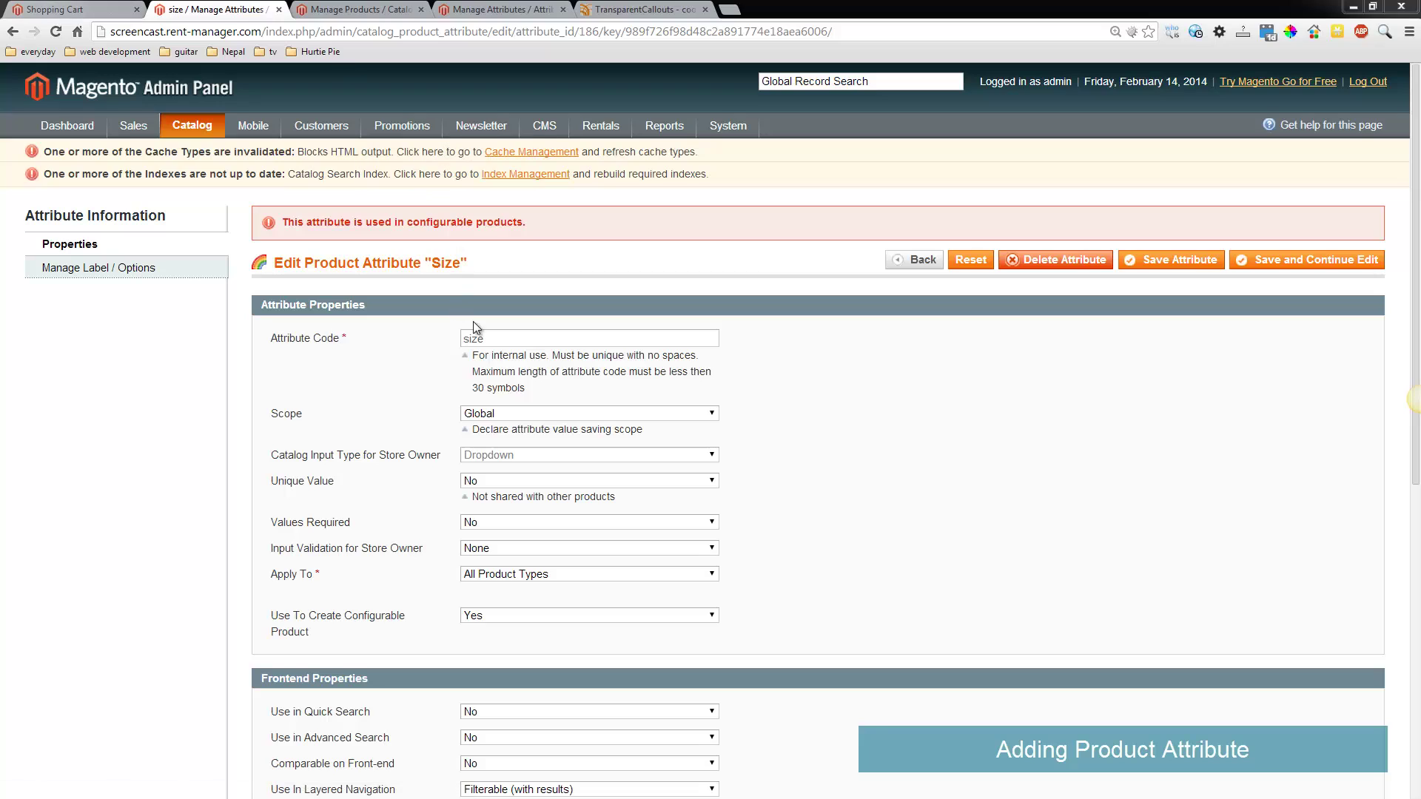
Step: Review the Size attribute's code, Global scope and configurable-product setting
click(517, 354)
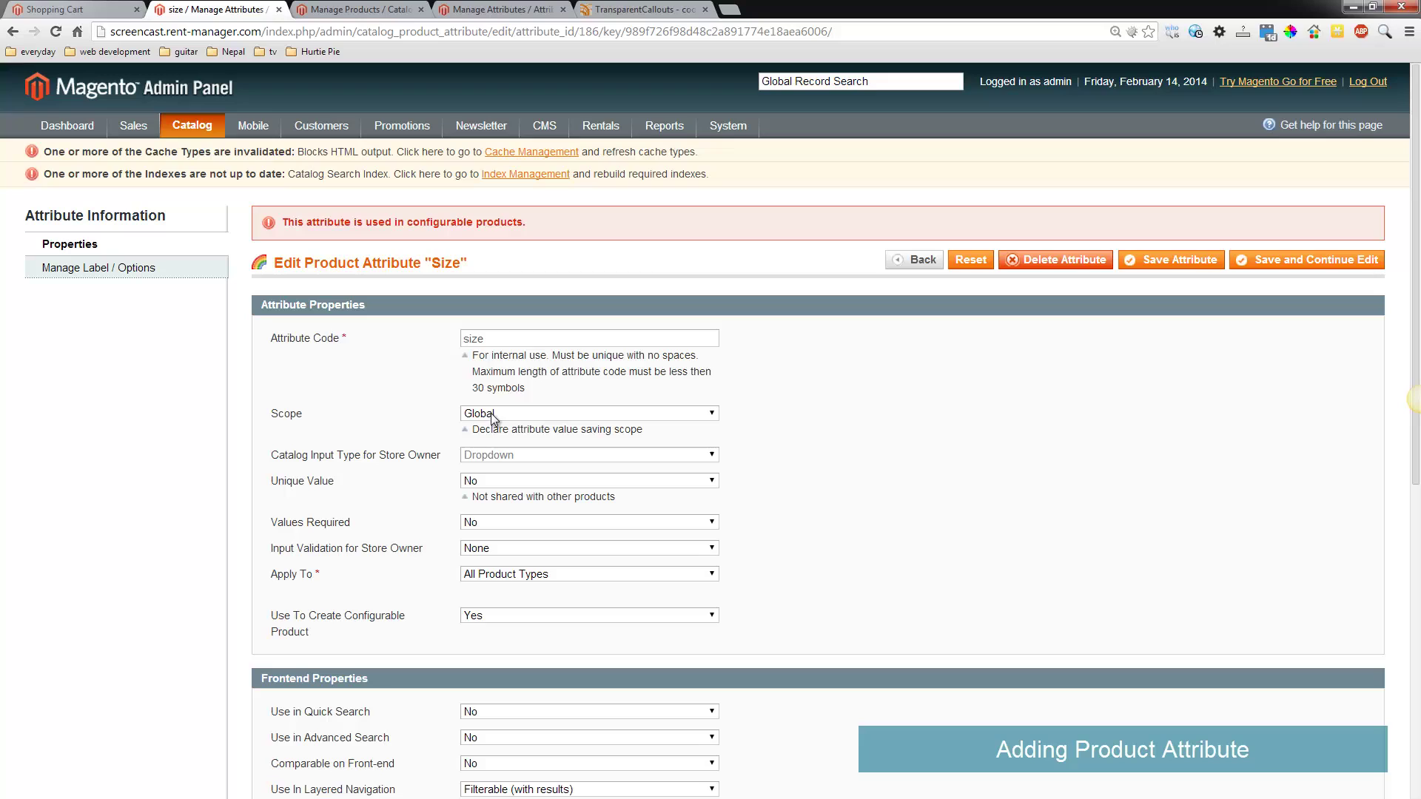
drag(271, 403, 296, 418)
click(300, 416)
drag(294, 620, 380, 626)
click(432, 629)
scroll(378, 512, down, 5)
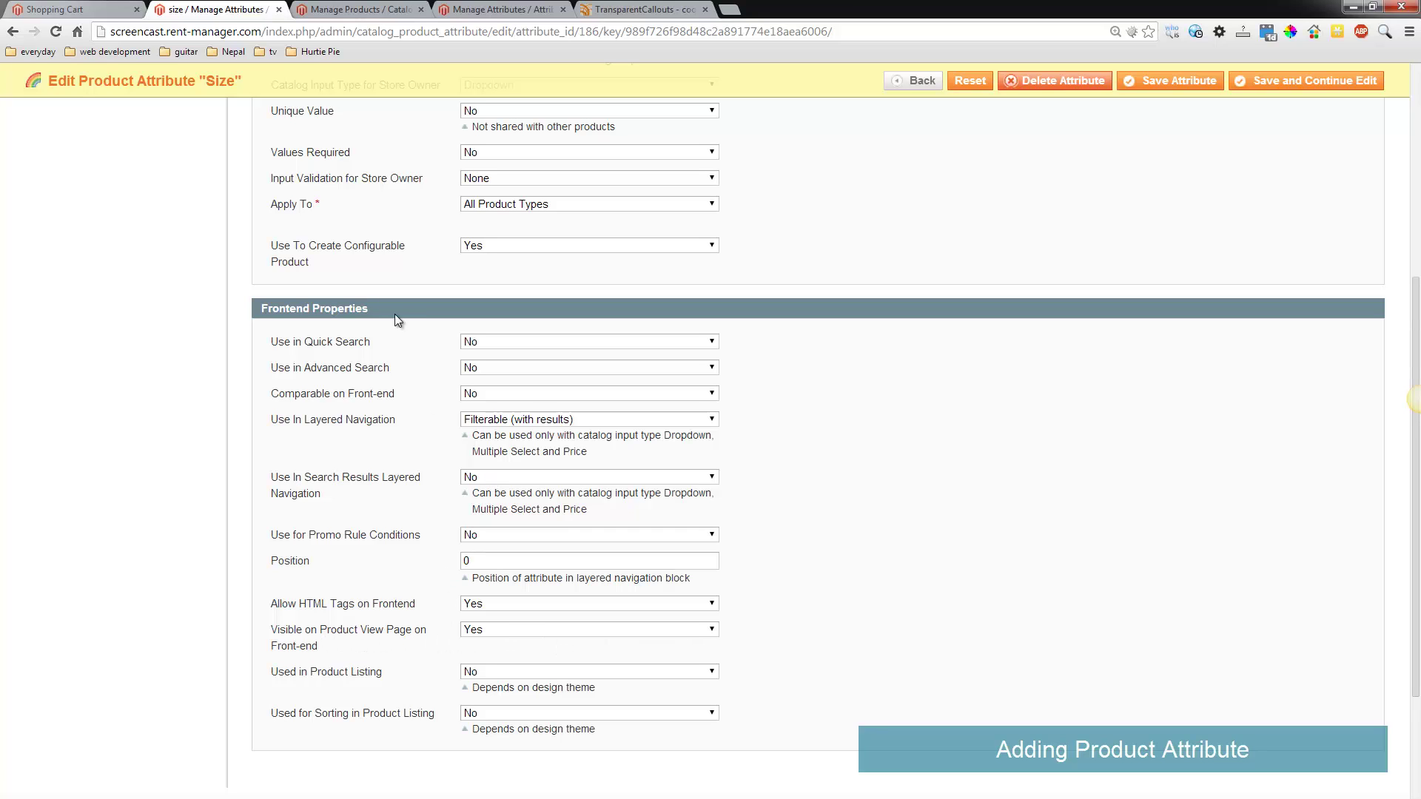
scroll(447, 380, up, 1)
scroll(446, 381, up, 5)
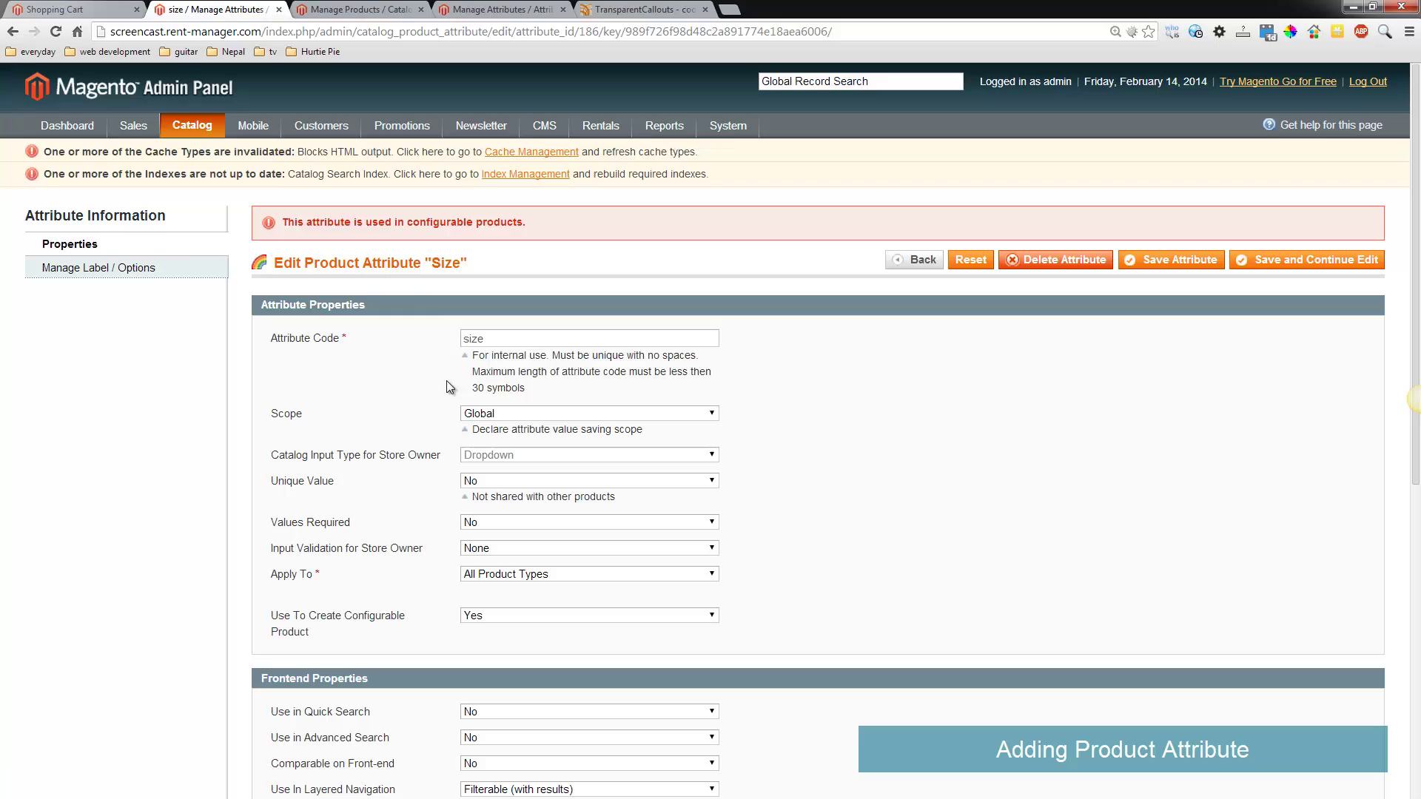
Step: Review the Size attribute's title and its Large, Medium and Small option values
click(162, 267)
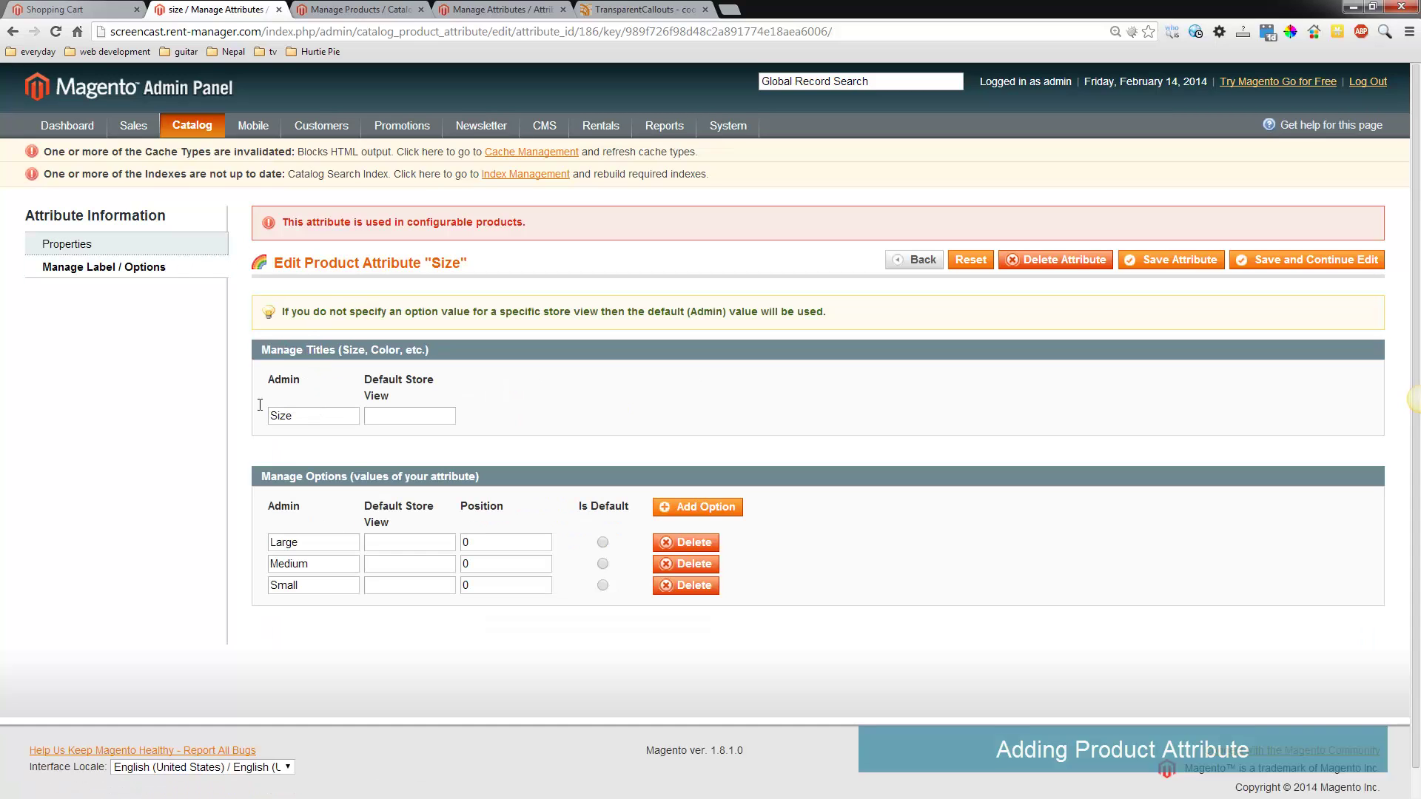
drag(295, 416, 208, 409)
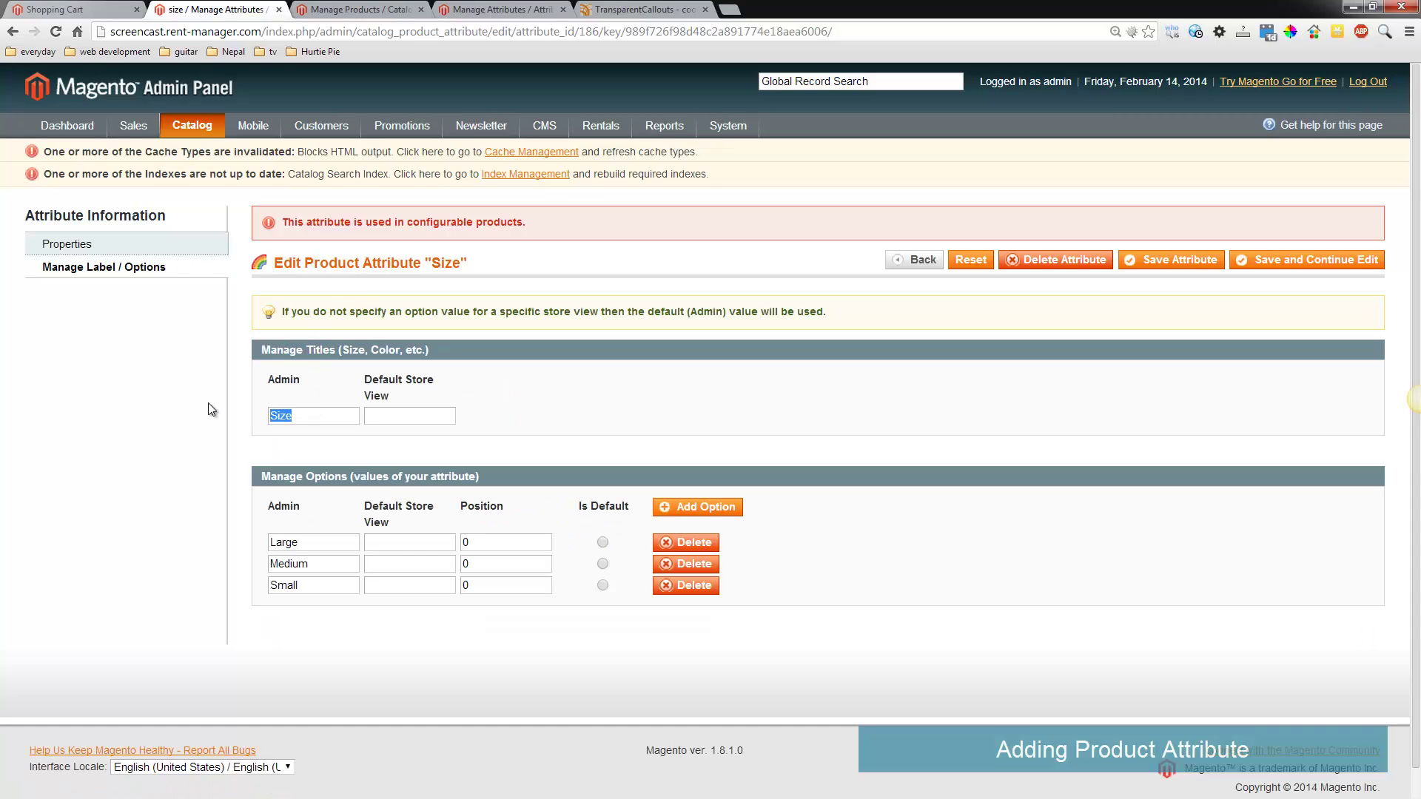
click(541, 407)
scroll(518, 392, down, 1)
drag(319, 509, 237, 518)
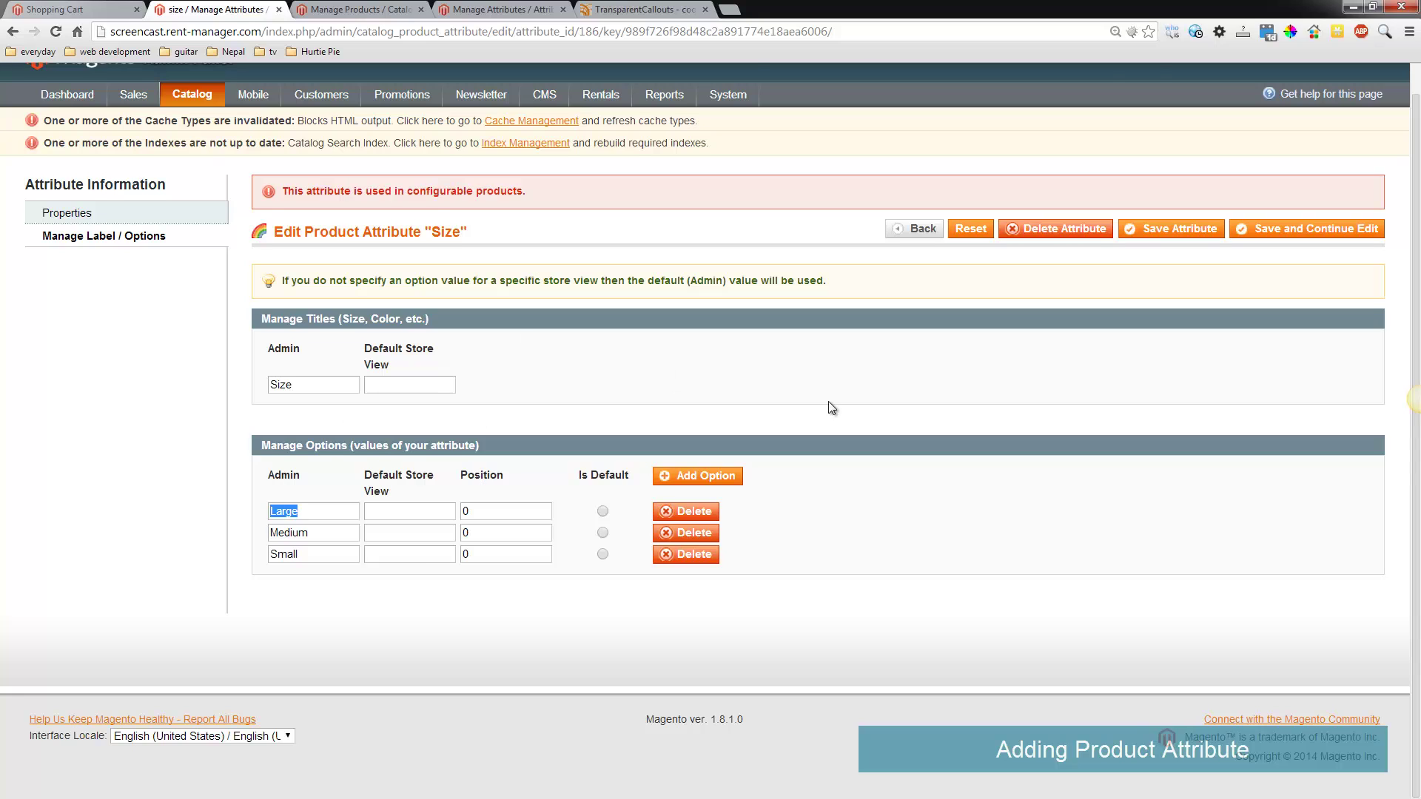
scroll(836, 414, up, 1)
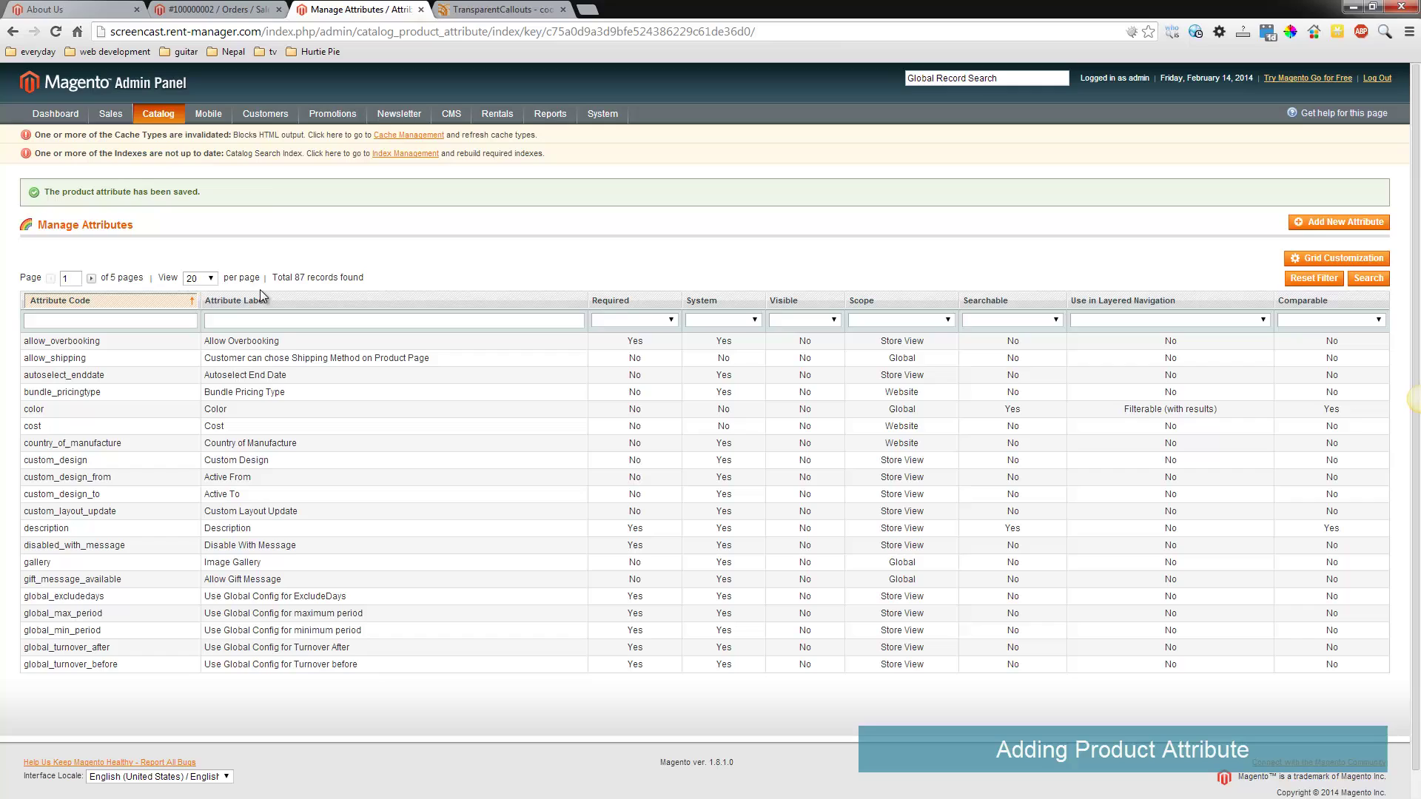
mouse_move(163, 109)
mouse_move(180, 171)
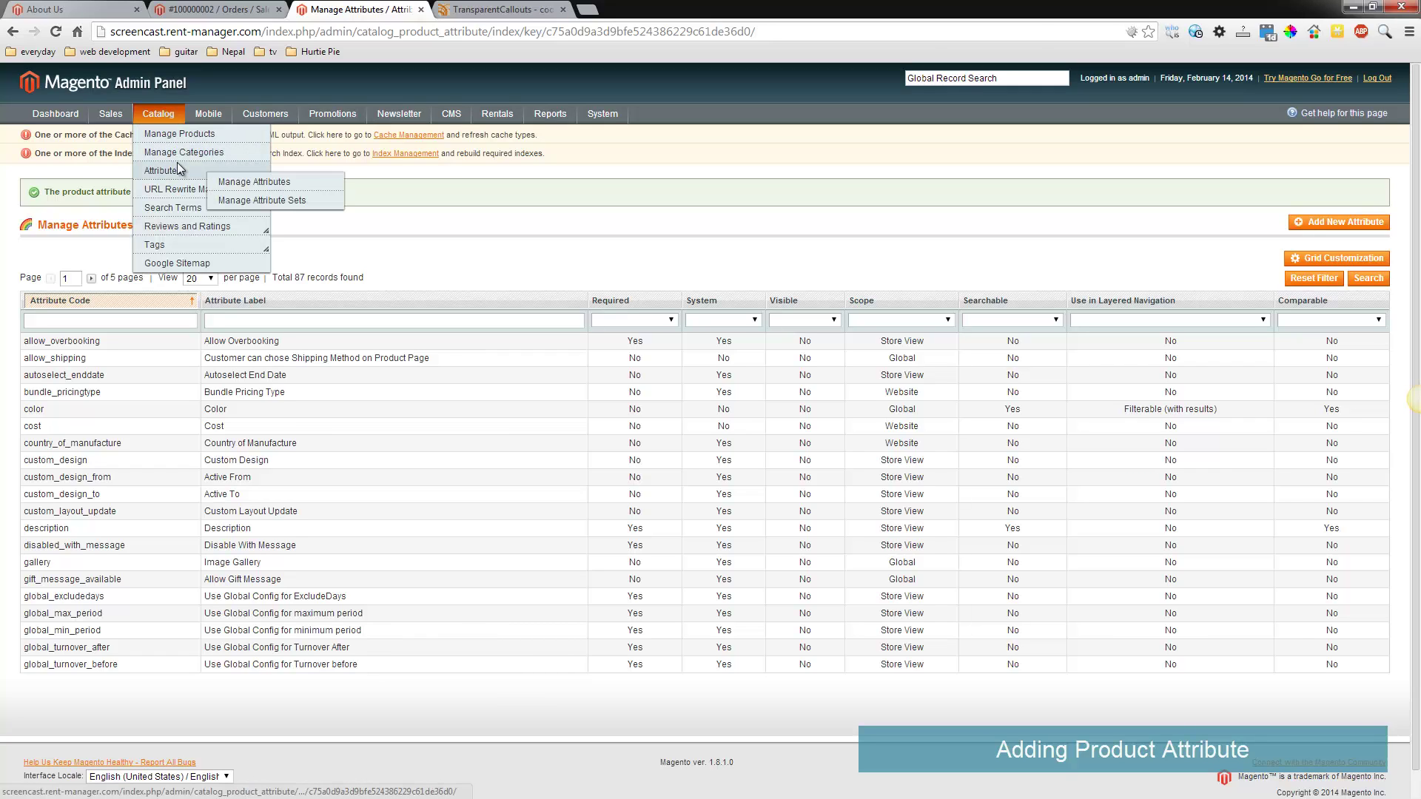
Step: Add and save a new attribute set named 'Clothes' based on Default
click(263, 200)
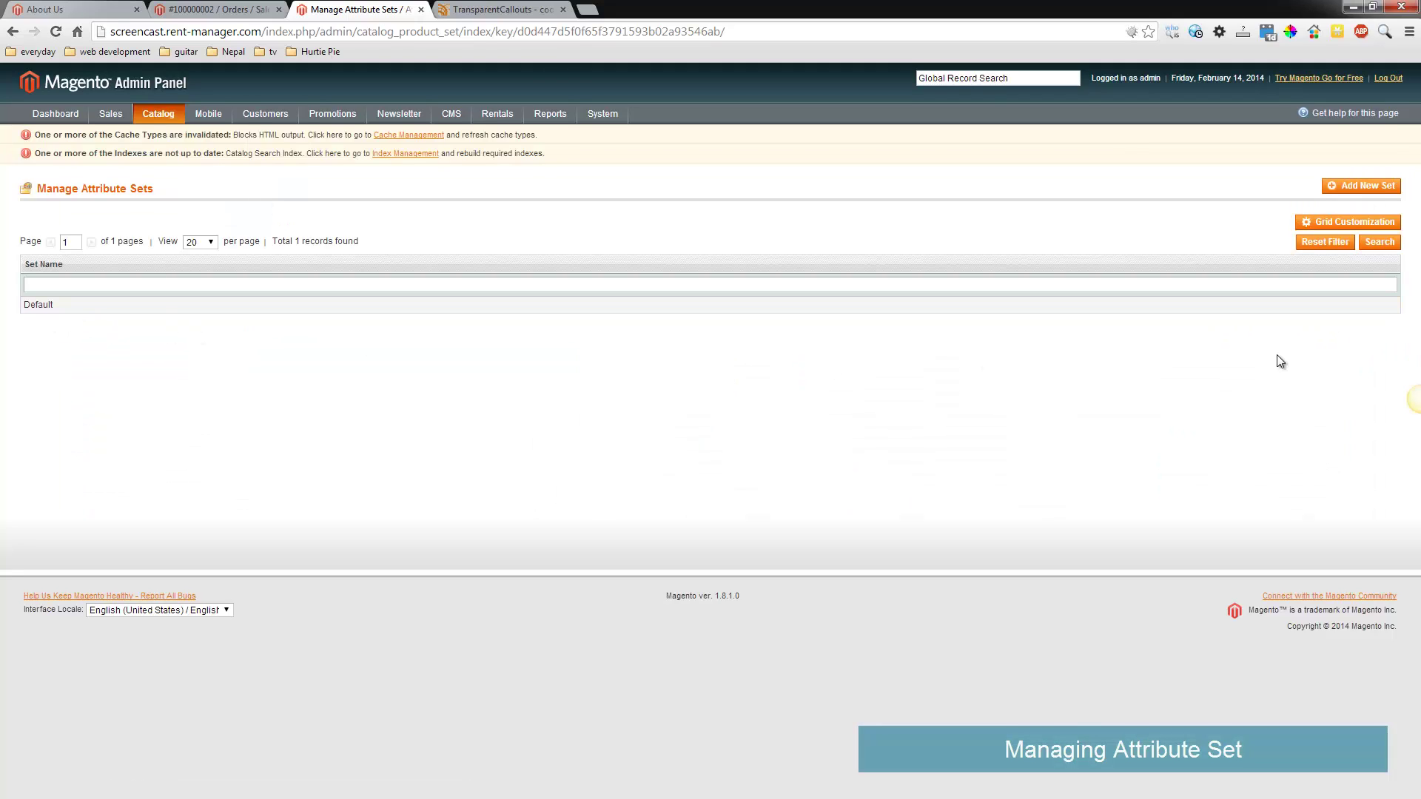
click(1350, 190)
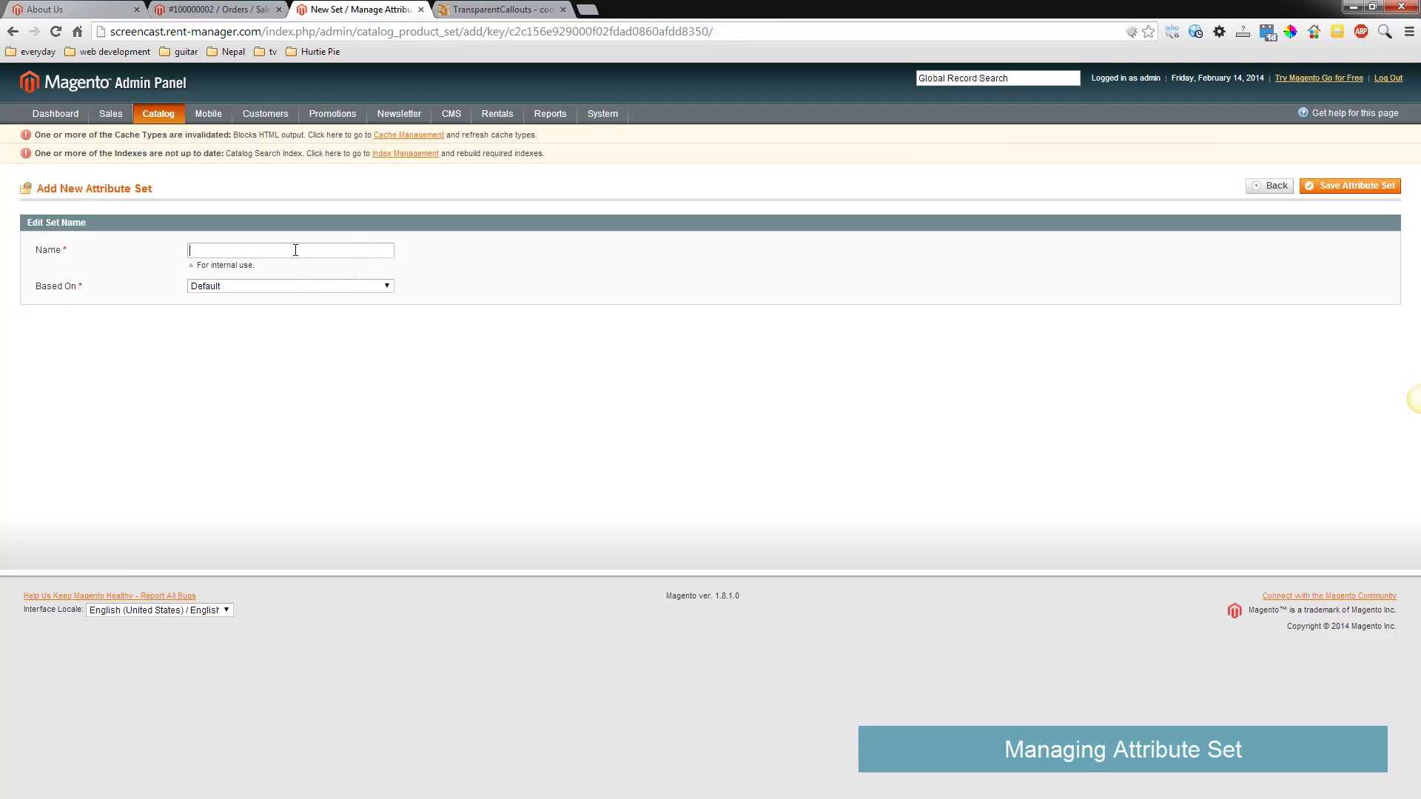
text(Clothes)
click(1337, 187)
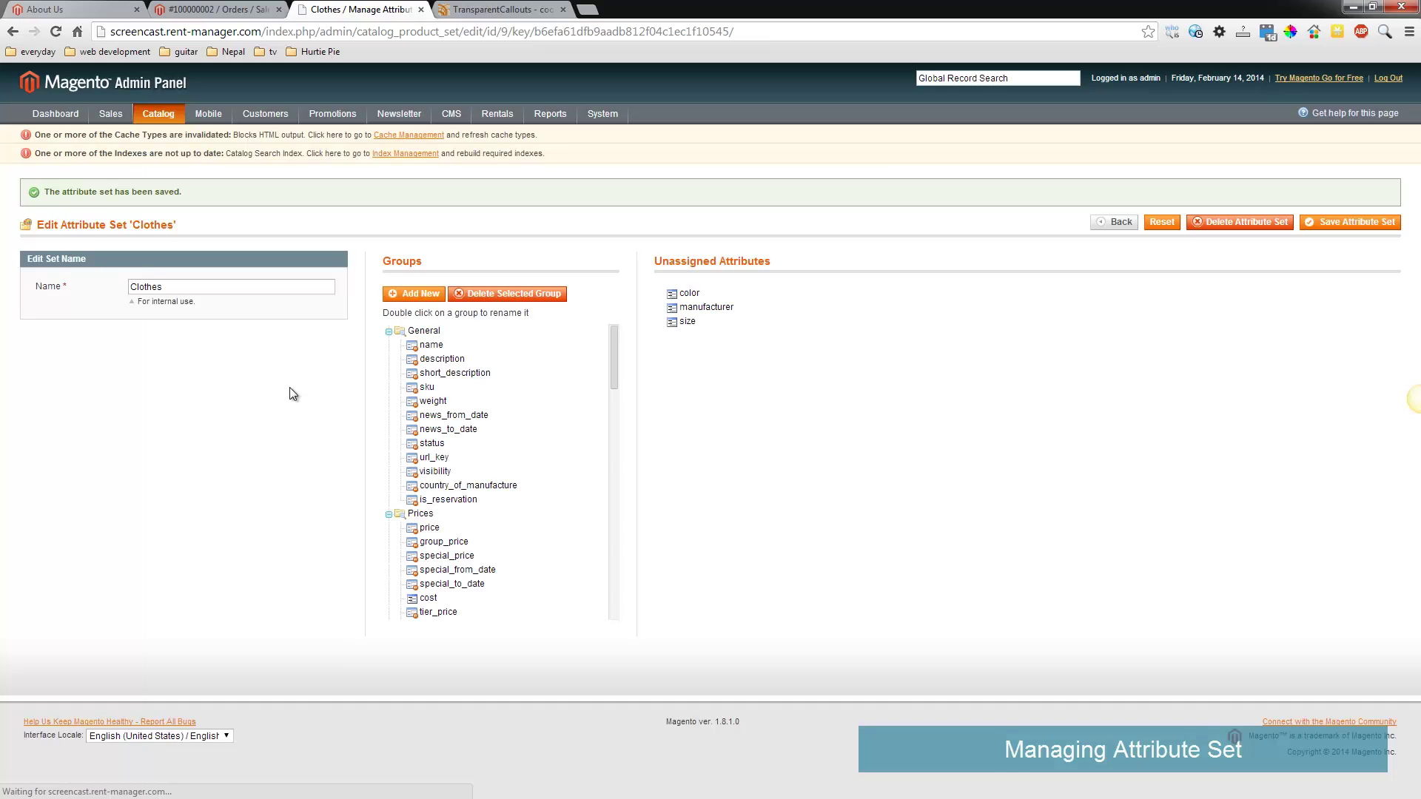
Step: Move the size attribute into the Clothes set's General group and save the set
scroll(498, 409, down, 8)
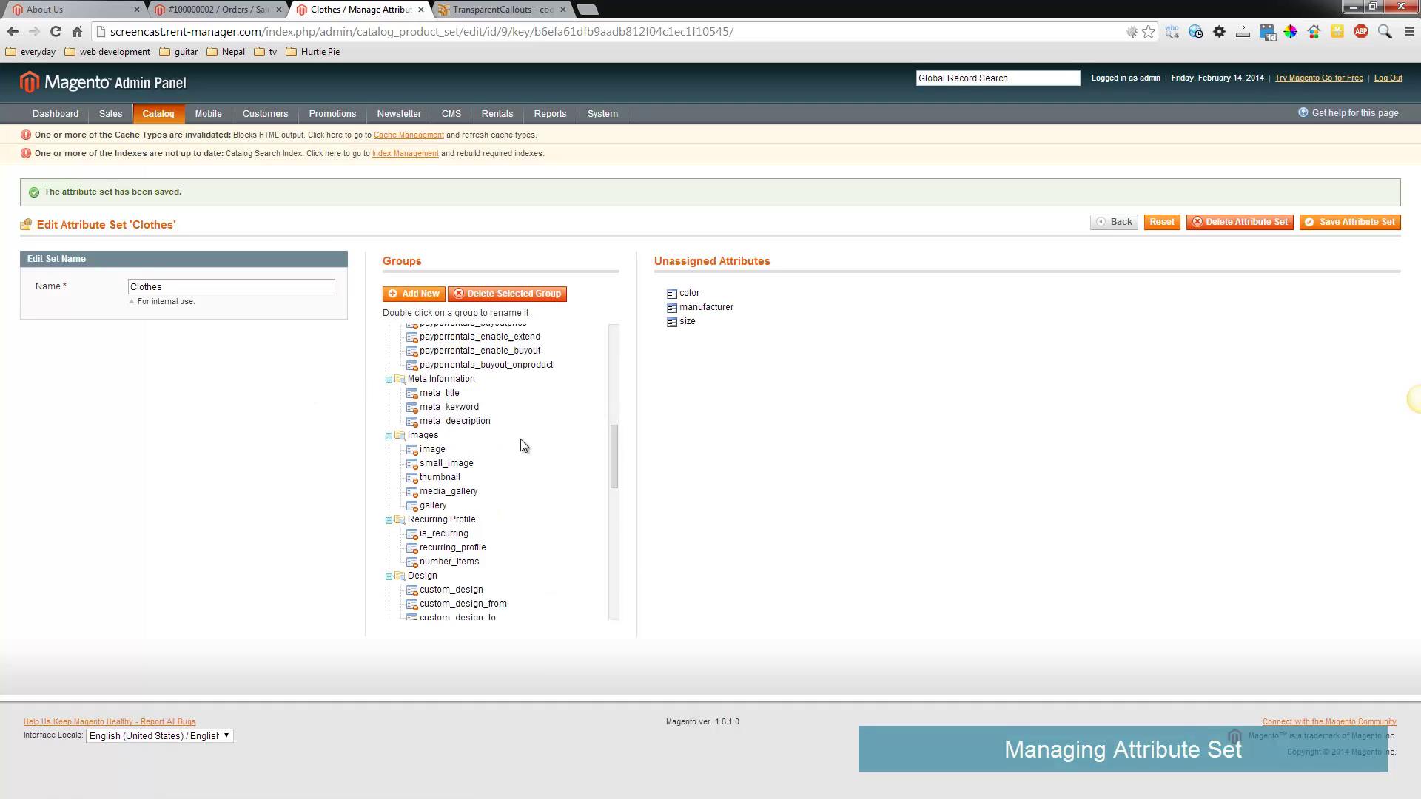
scroll(523, 444, up, 8)
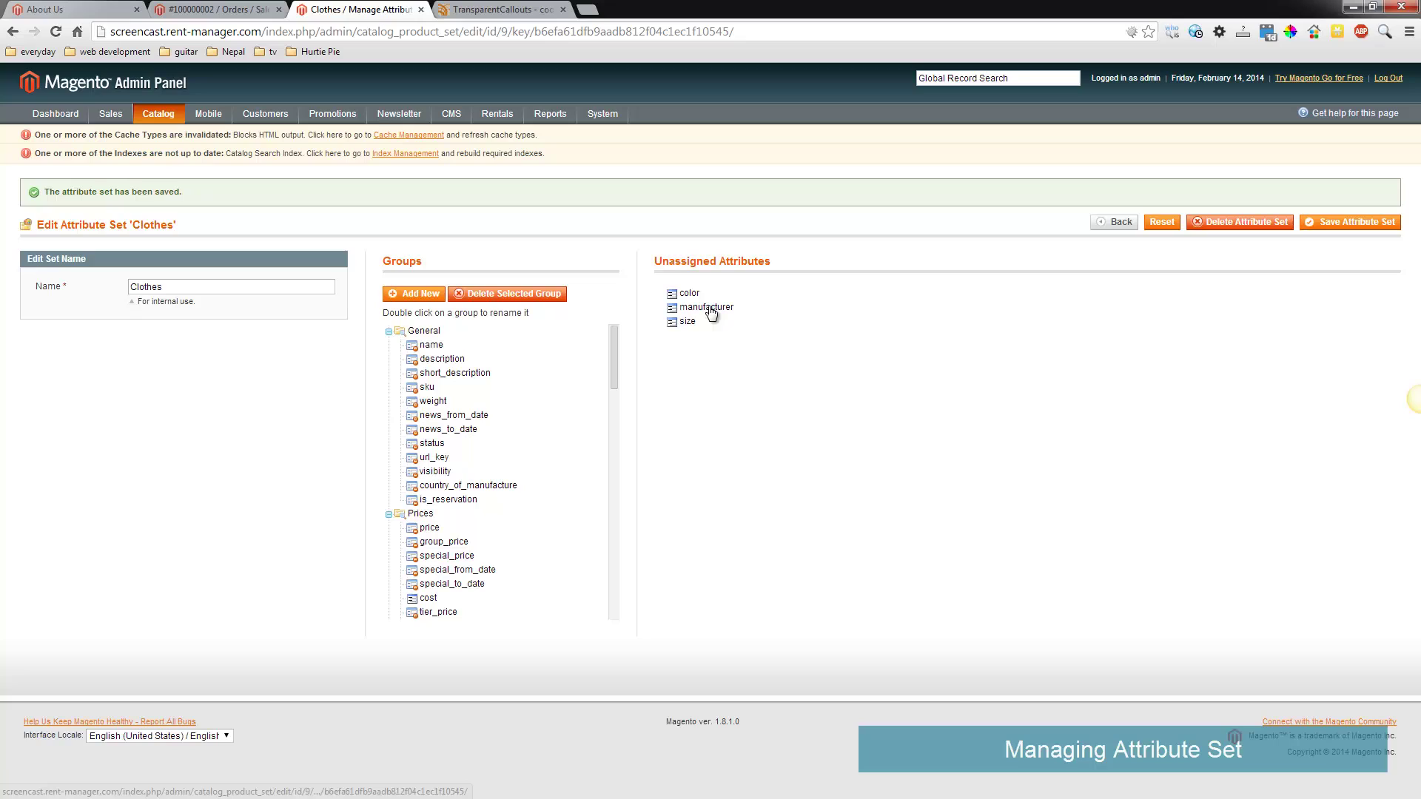
drag(688, 324, 477, 512)
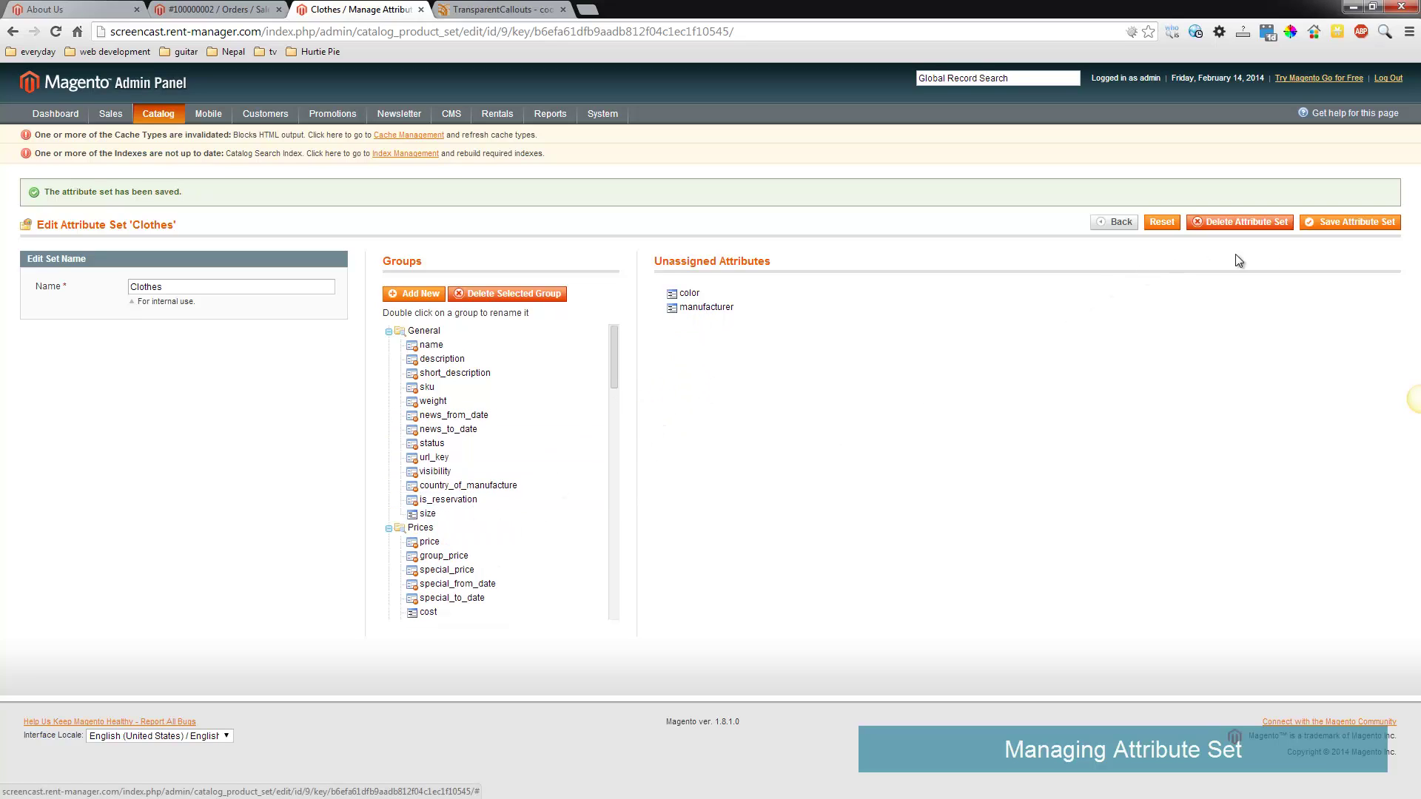
click(1330, 231)
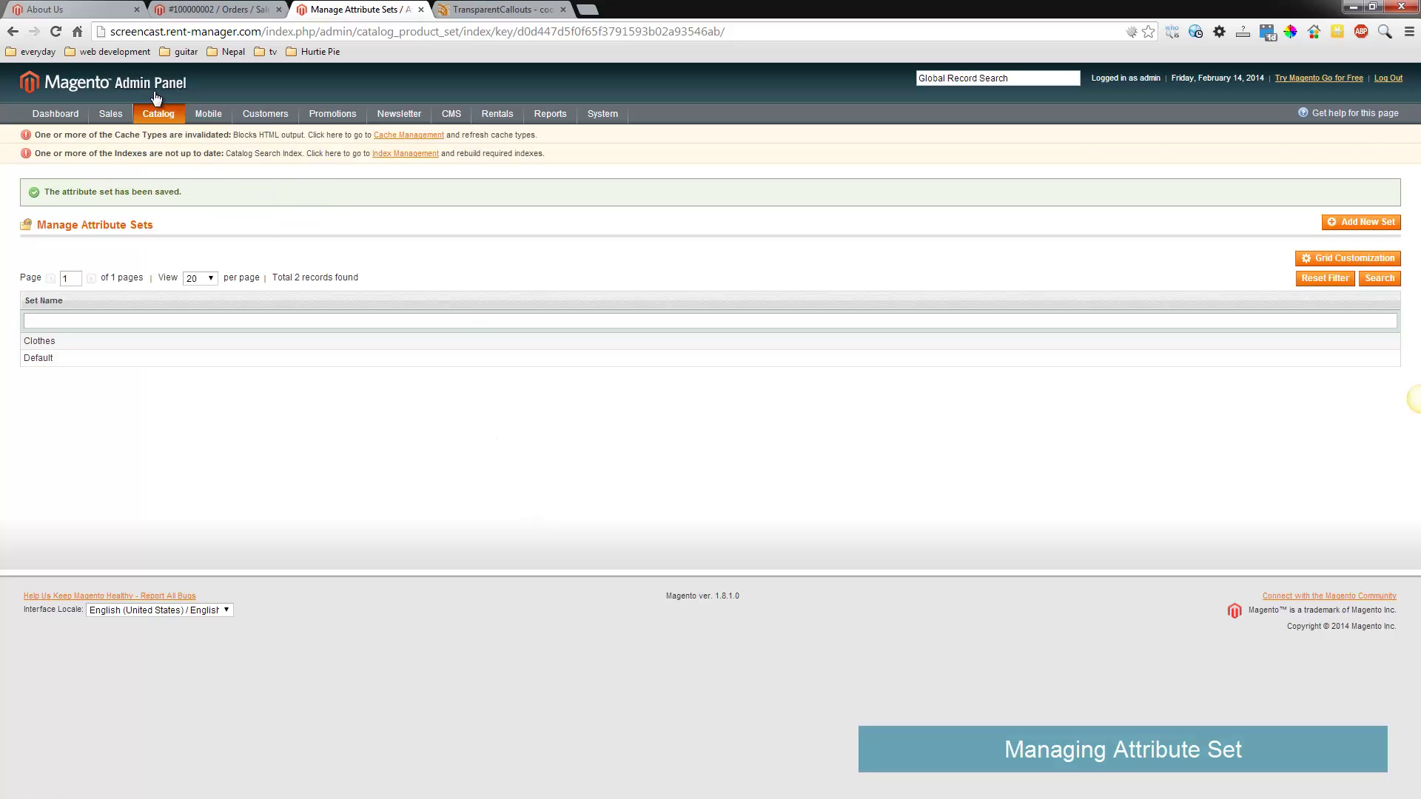
Step: Start a new product using the Clothes attribute set and Reservation product type
click(172, 134)
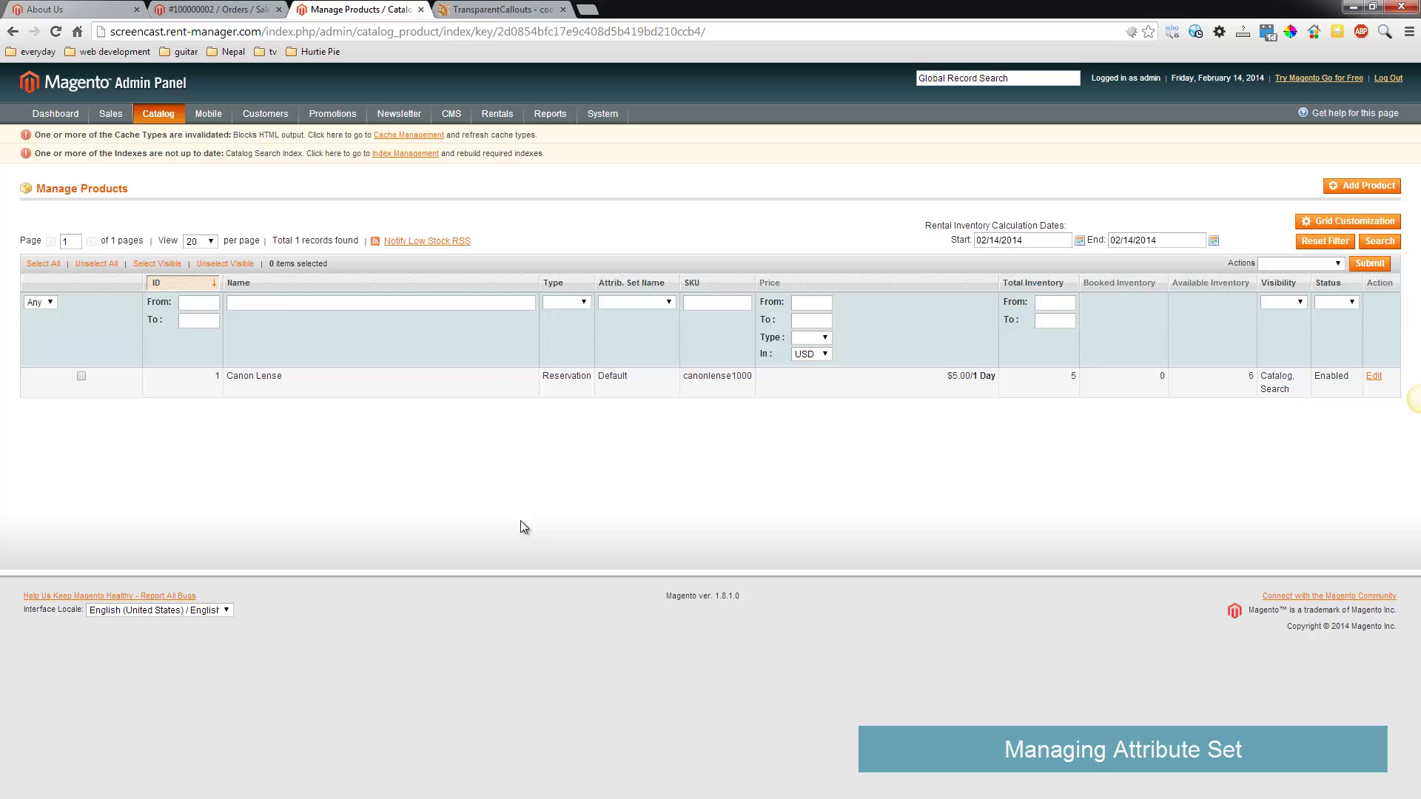
click(1358, 187)
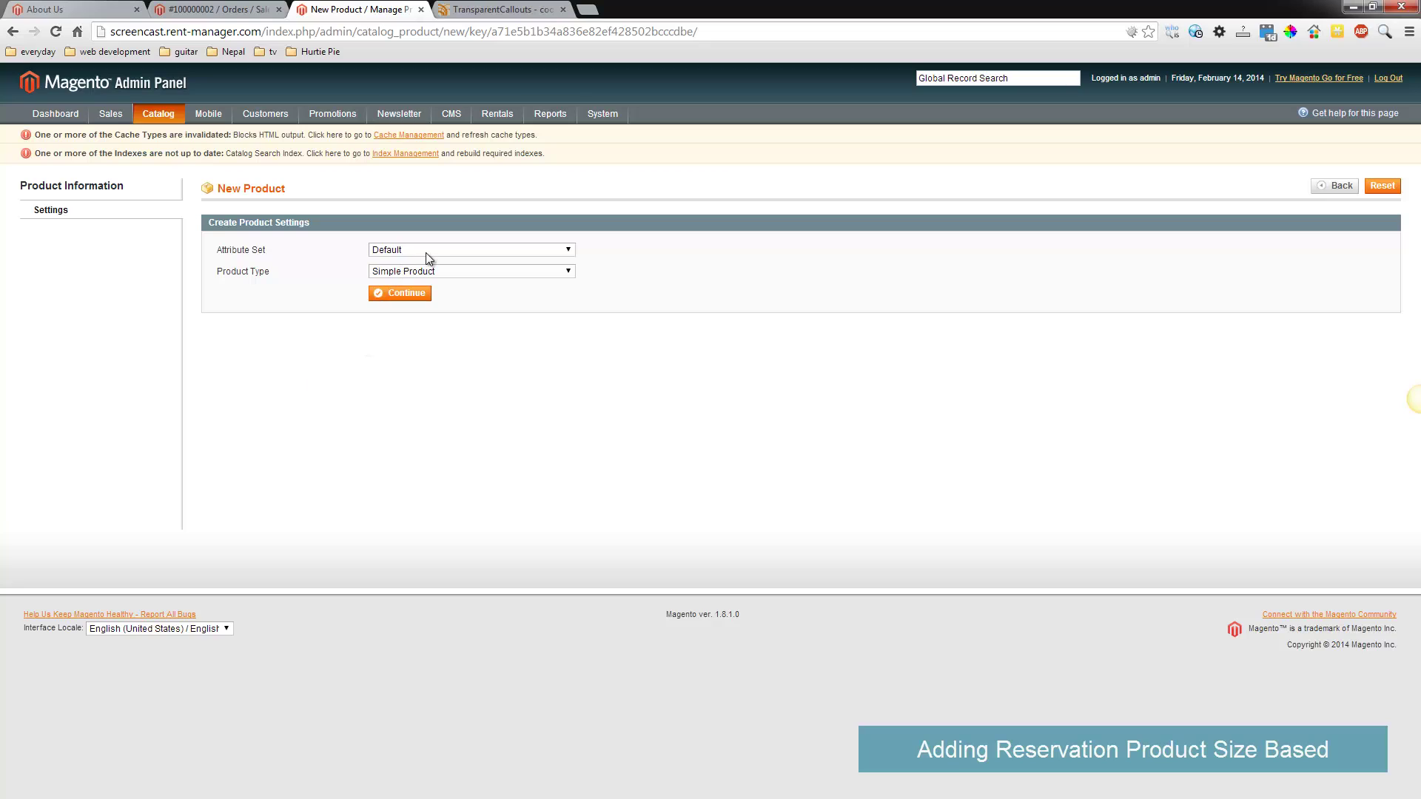
click(433, 251)
click(438, 263)
click(438, 268)
click(415, 348)
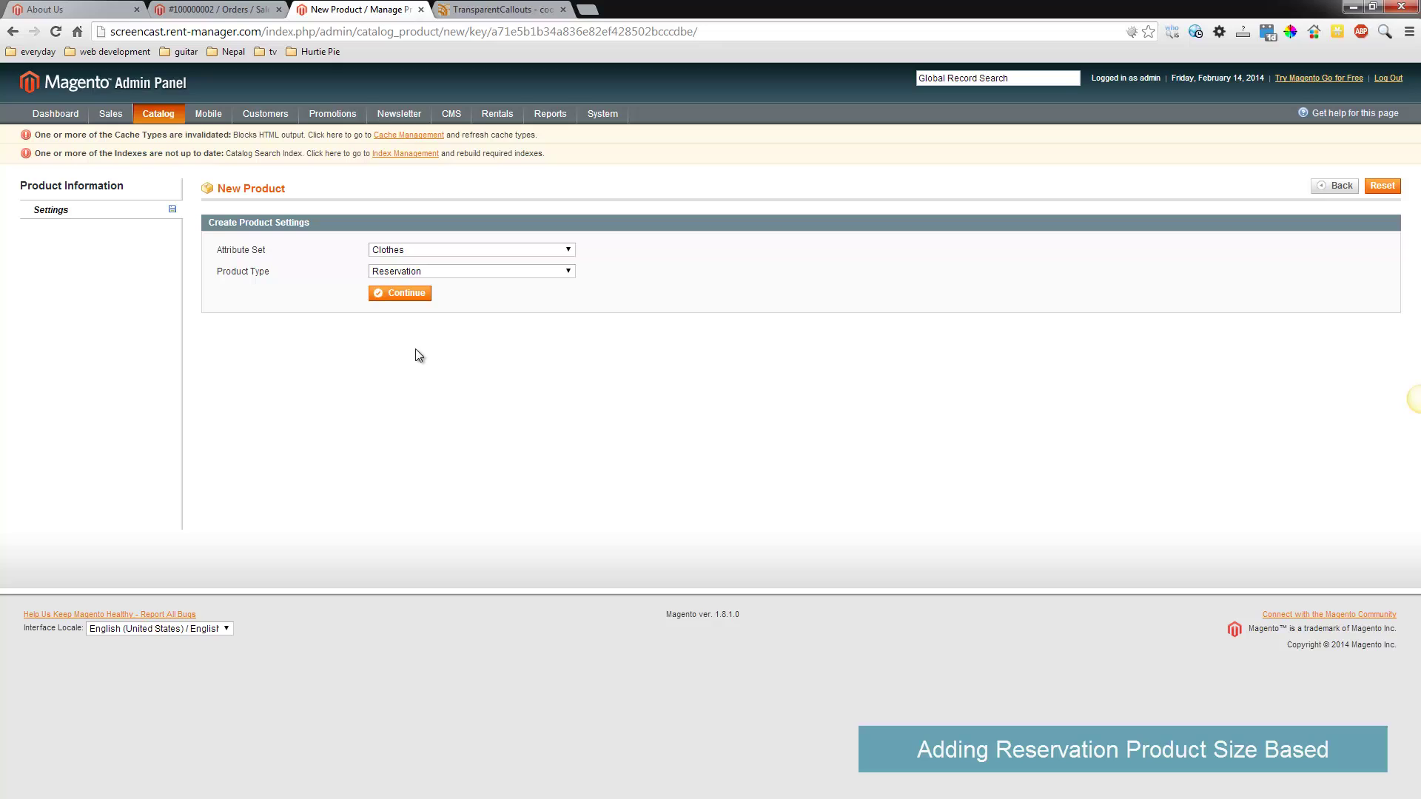
click(404, 293)
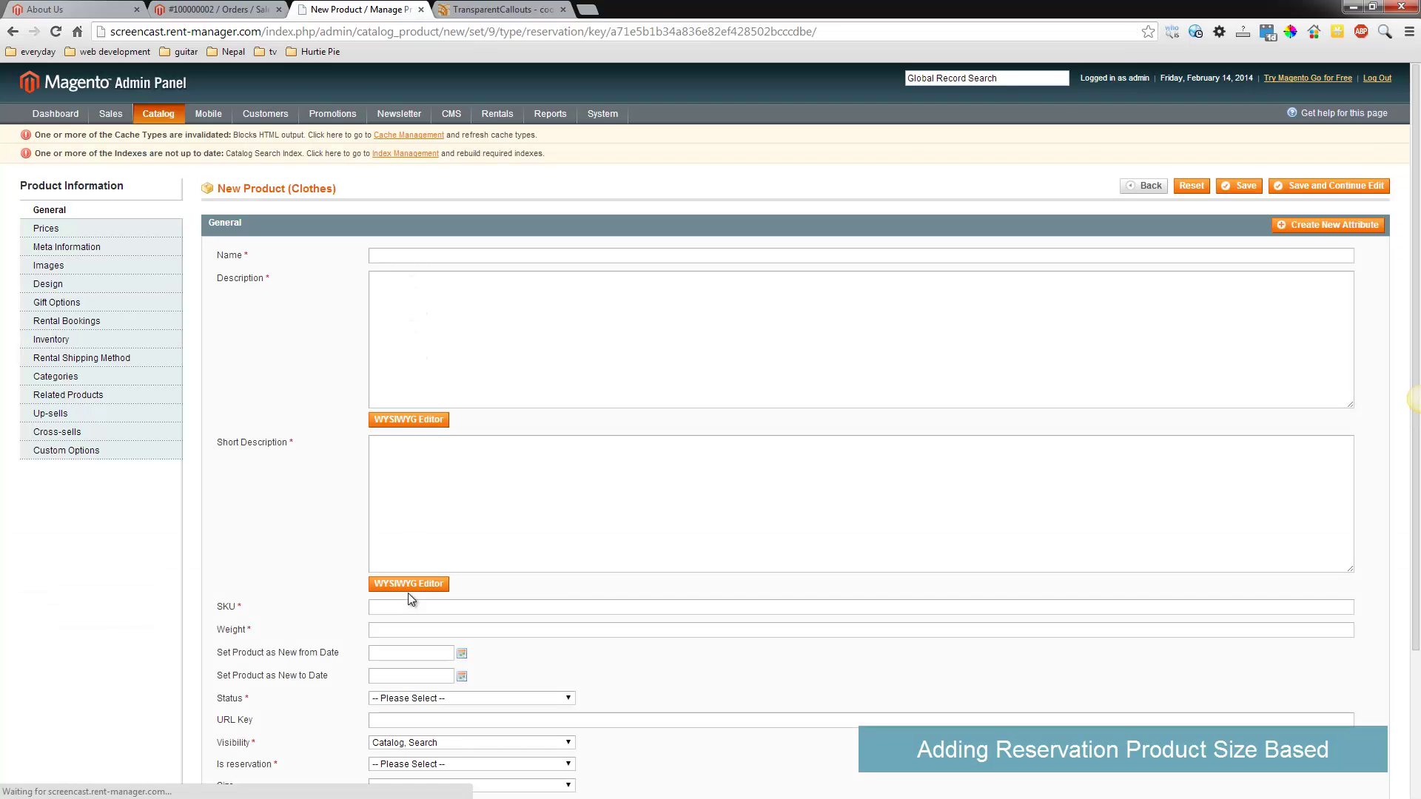
Step: Name the product 'Shirt' with size Small, status Enabled and Is reservation set to Reservation
text(Shirt)
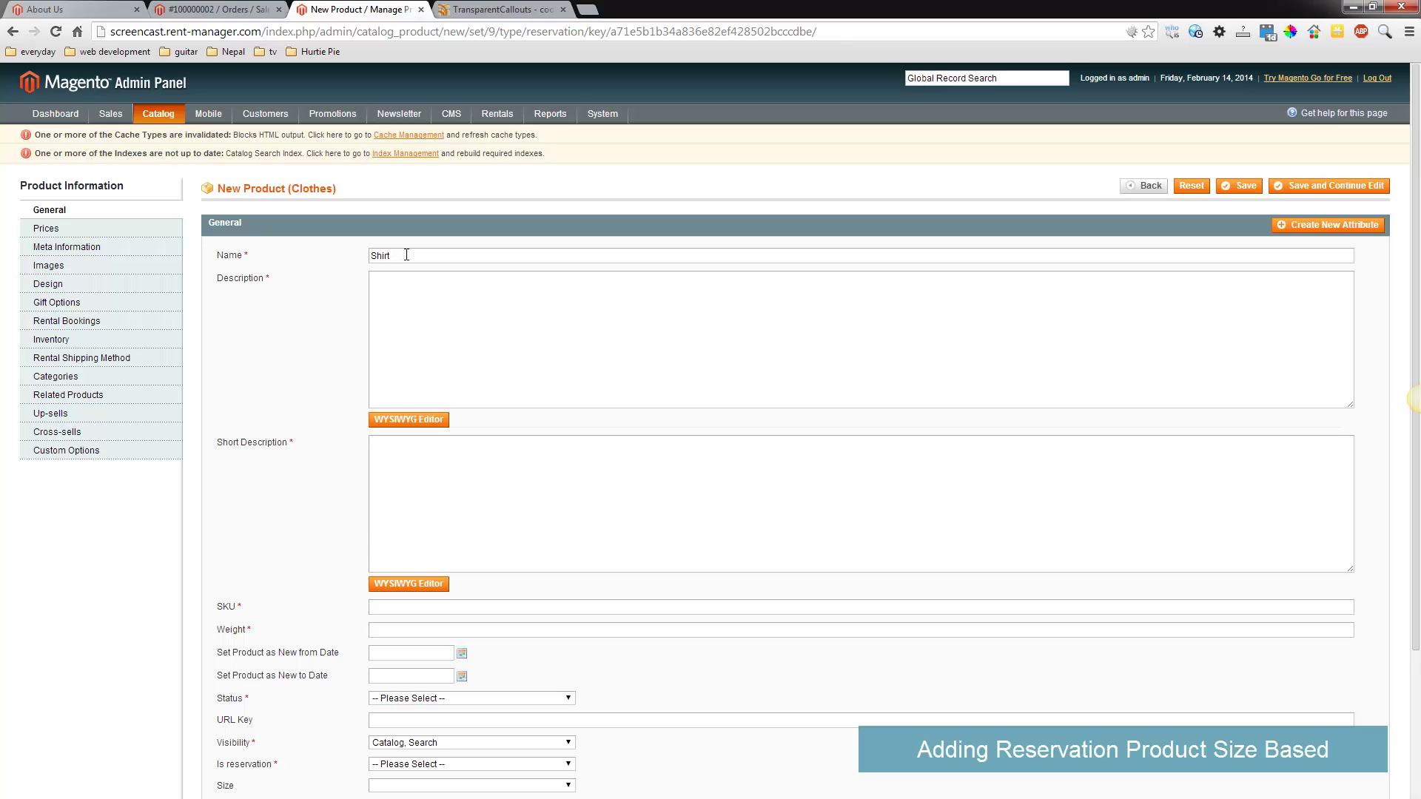
scroll(406, 255, down, 3)
click(406, 601)
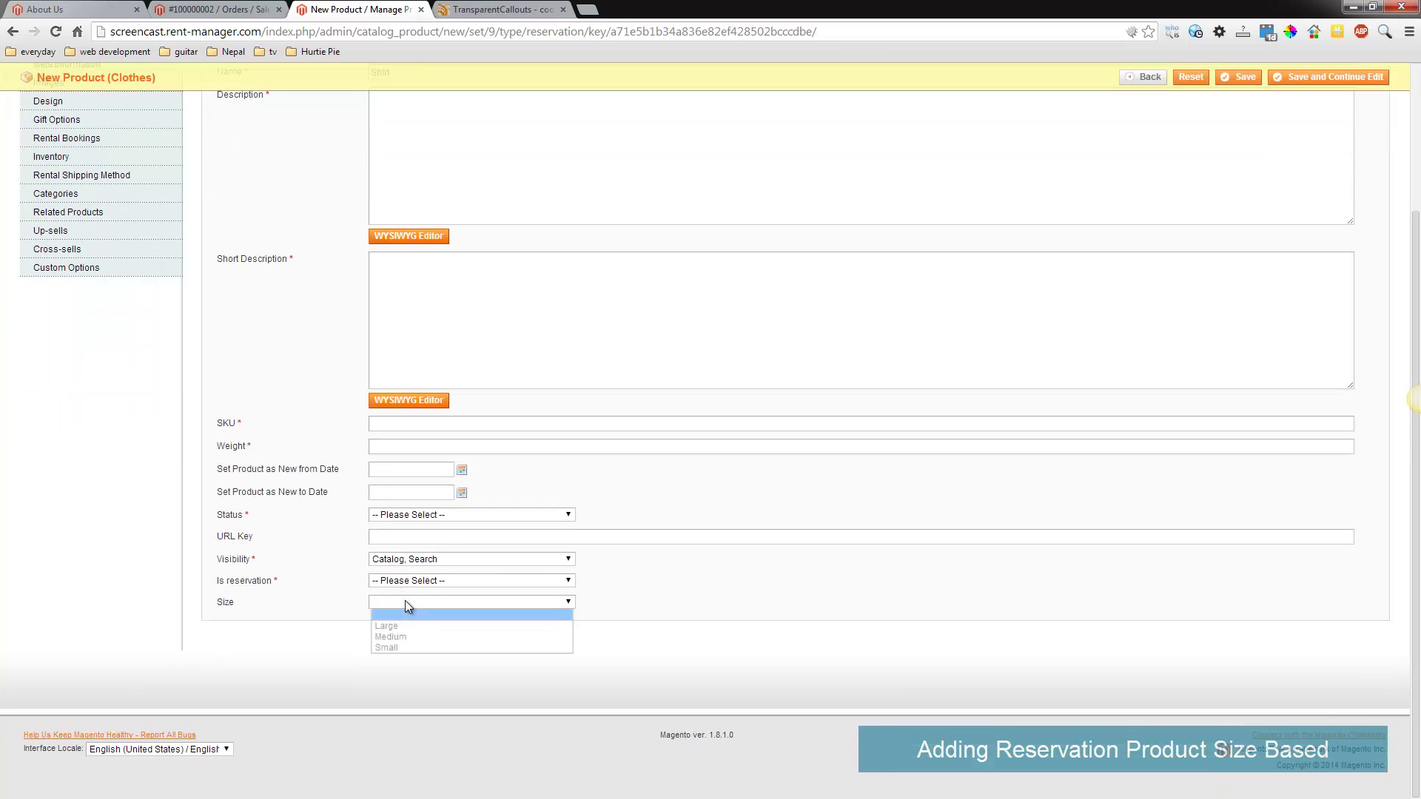
click(406, 649)
click(438, 516)
click(441, 539)
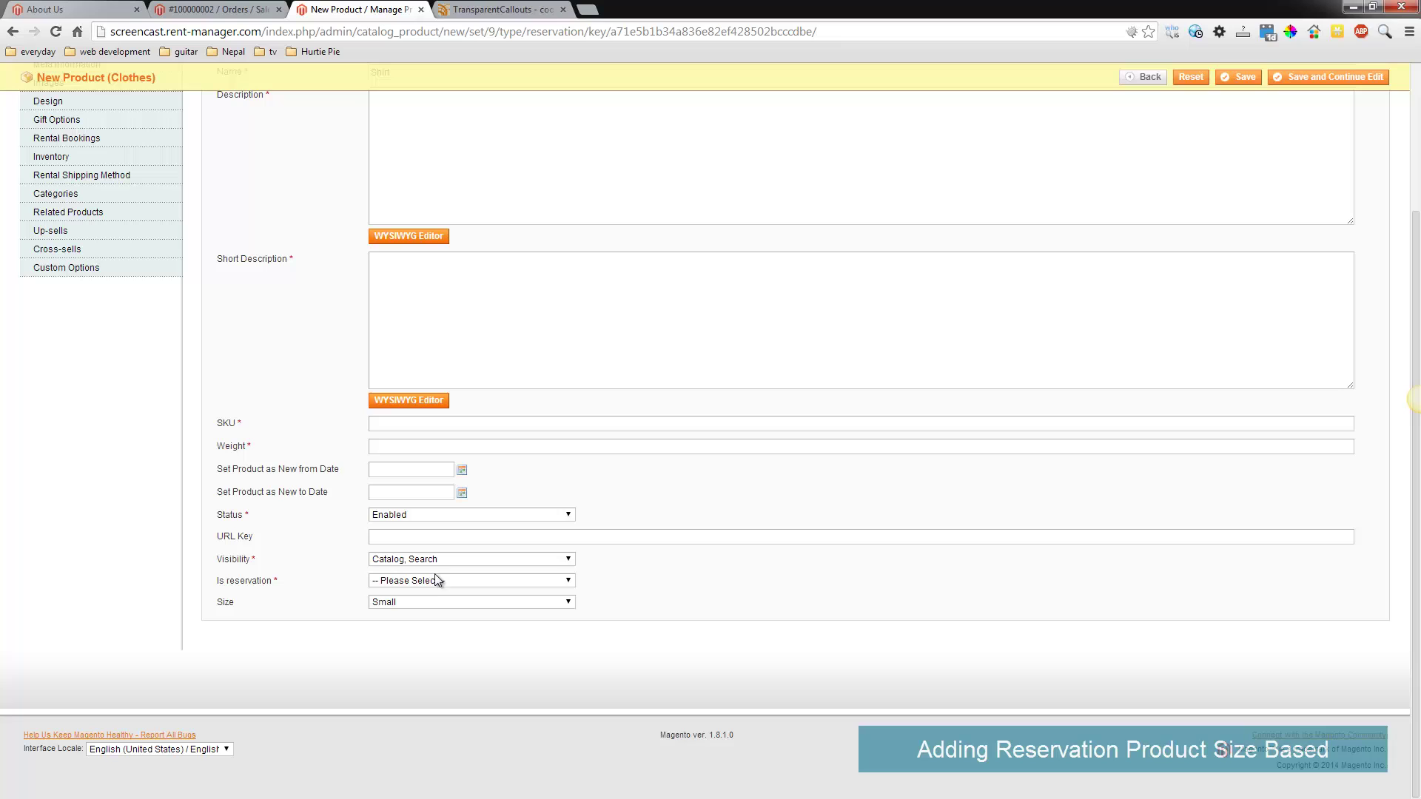
click(437, 580)
click(428, 597)
Step: Reuse 'Shirt' for Description and Short Description, and set the SKU to 'Shirtsmall'
scroll(296, 430, up, 3)
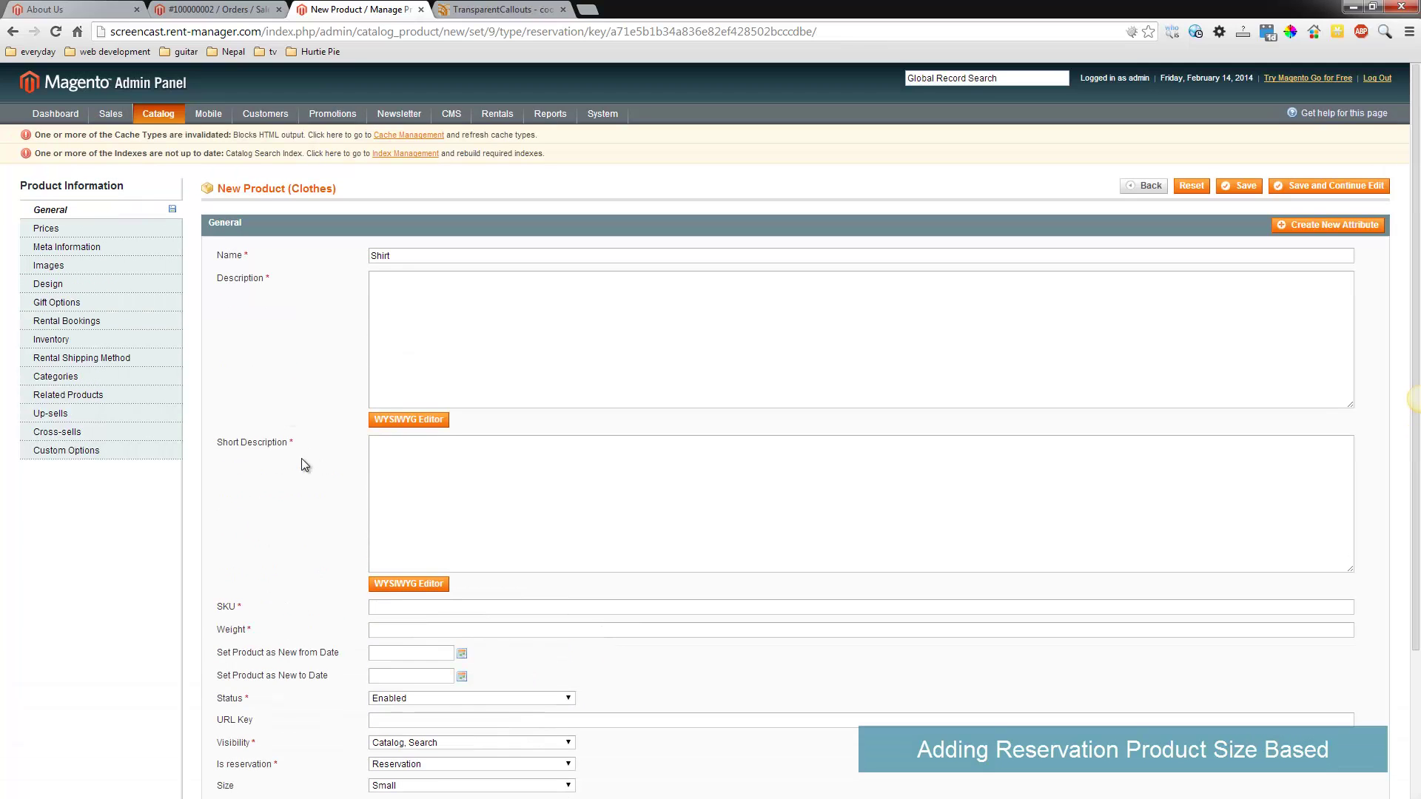
key(ctrl+a)
key(ctrl+c)
click(433, 398)
key(ctrl+v)
click(431, 488)
key(ctrl+v)
click(387, 606)
key(ctrl+v)
text(sma)
key(Left)
key(BackSpace)
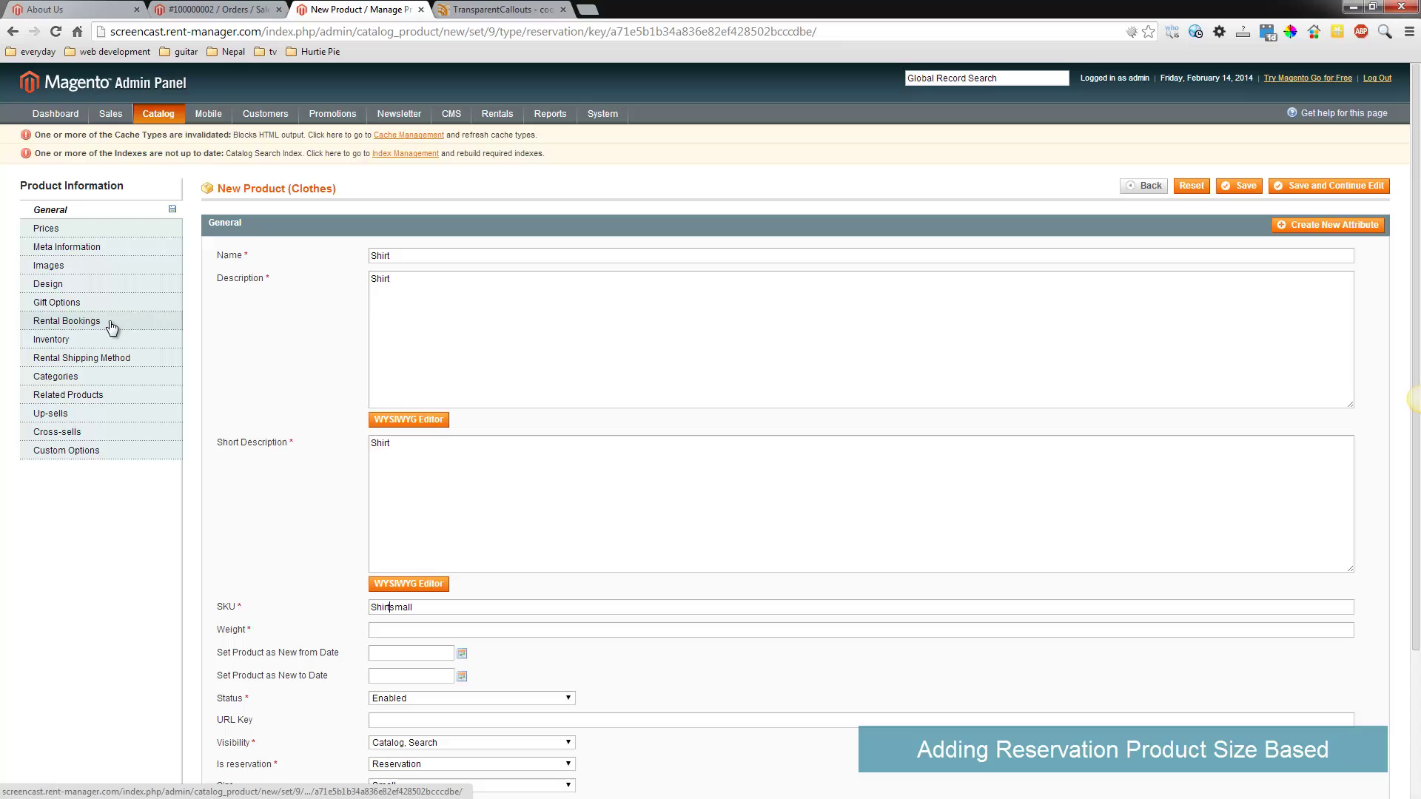
Step: Add a pricing rule charging 5 per day
click(67, 229)
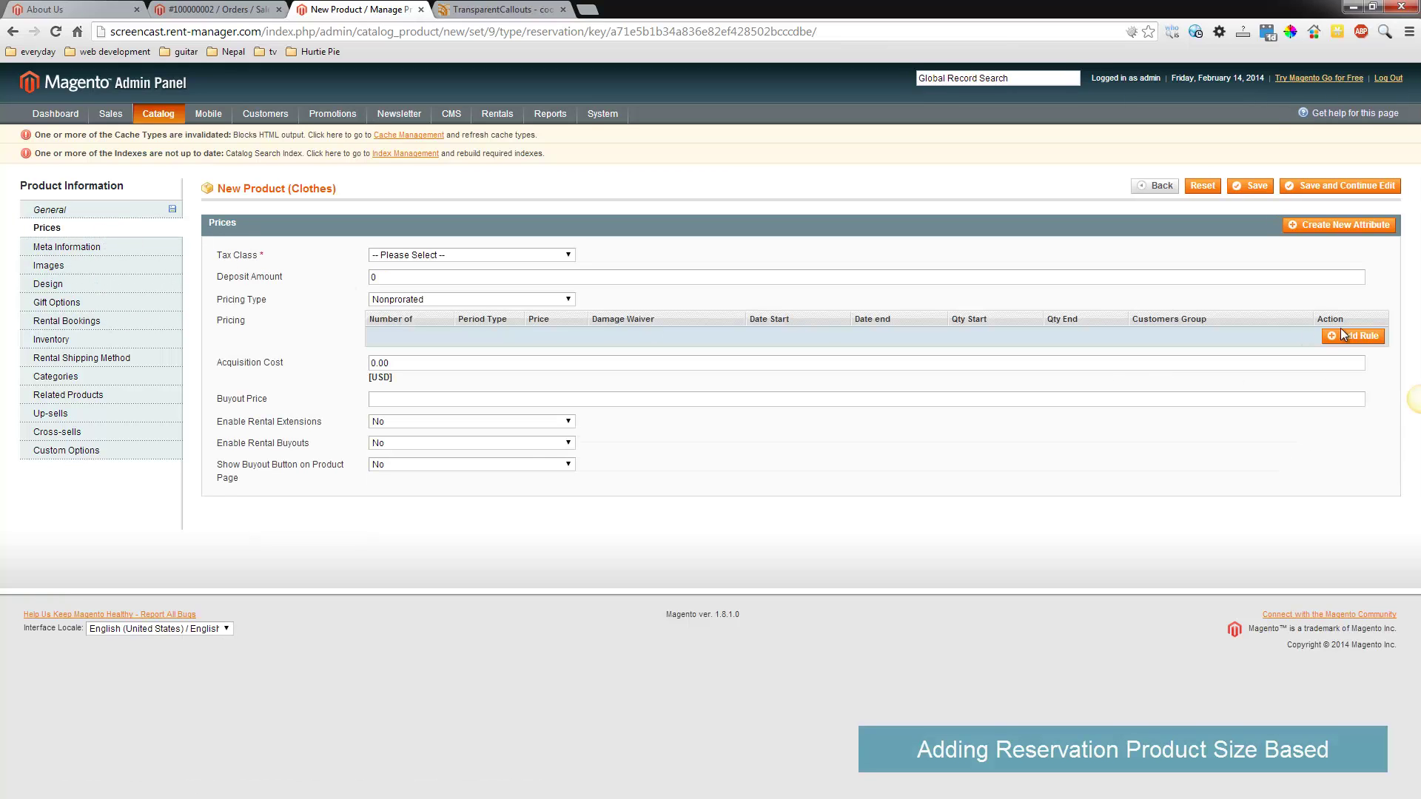
click(492, 336)
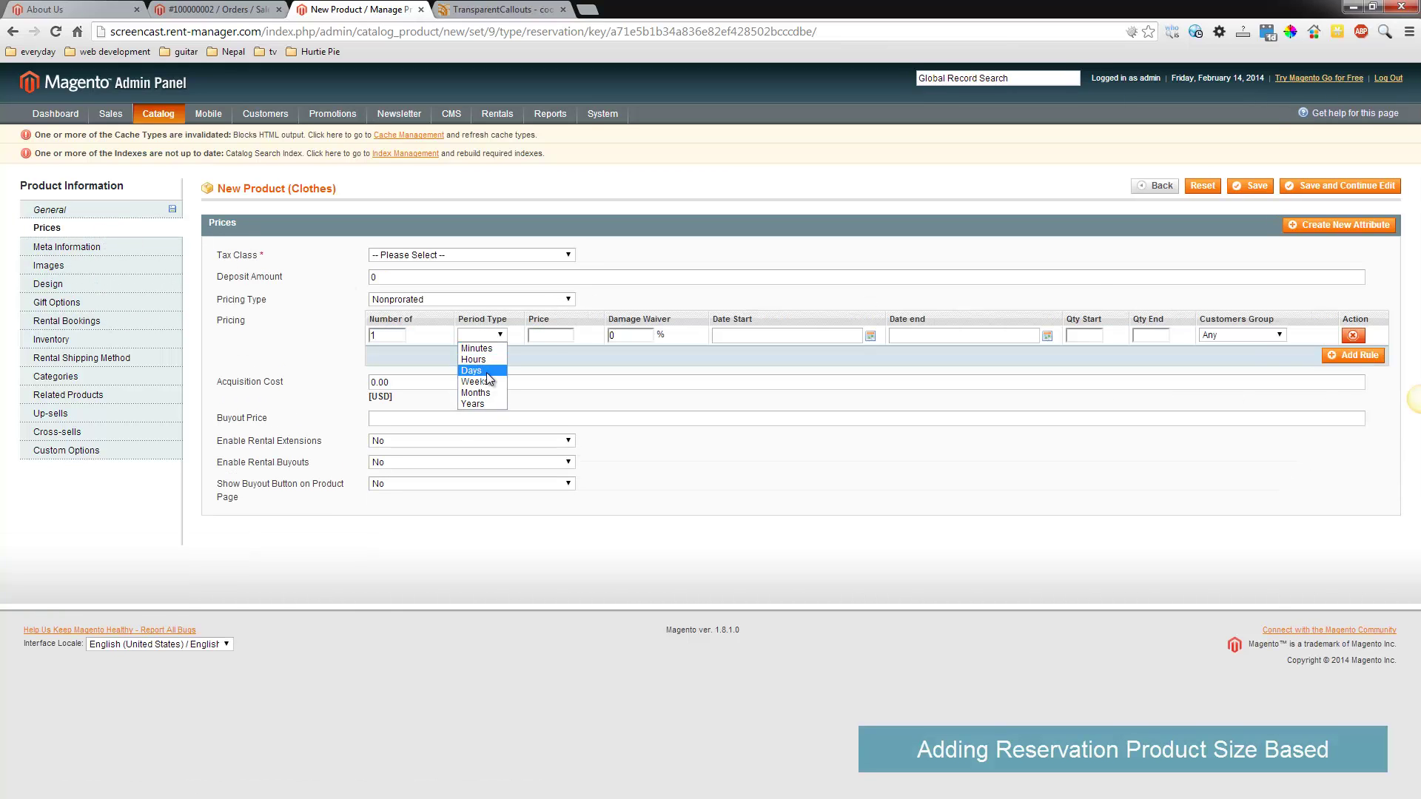
click(480, 376)
click(554, 339)
text(5)
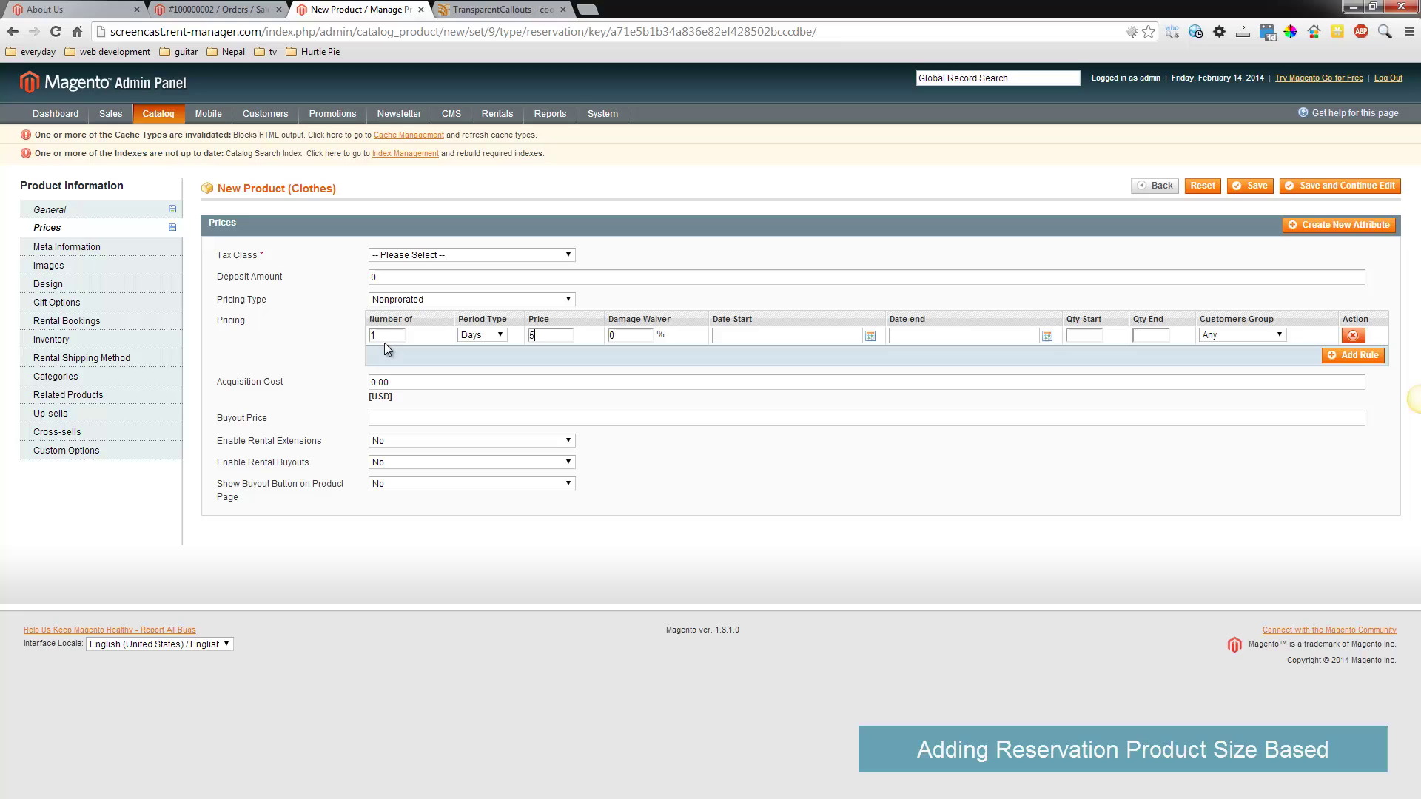
Step: Assign the Small shirt to the Camera category
click(72, 342)
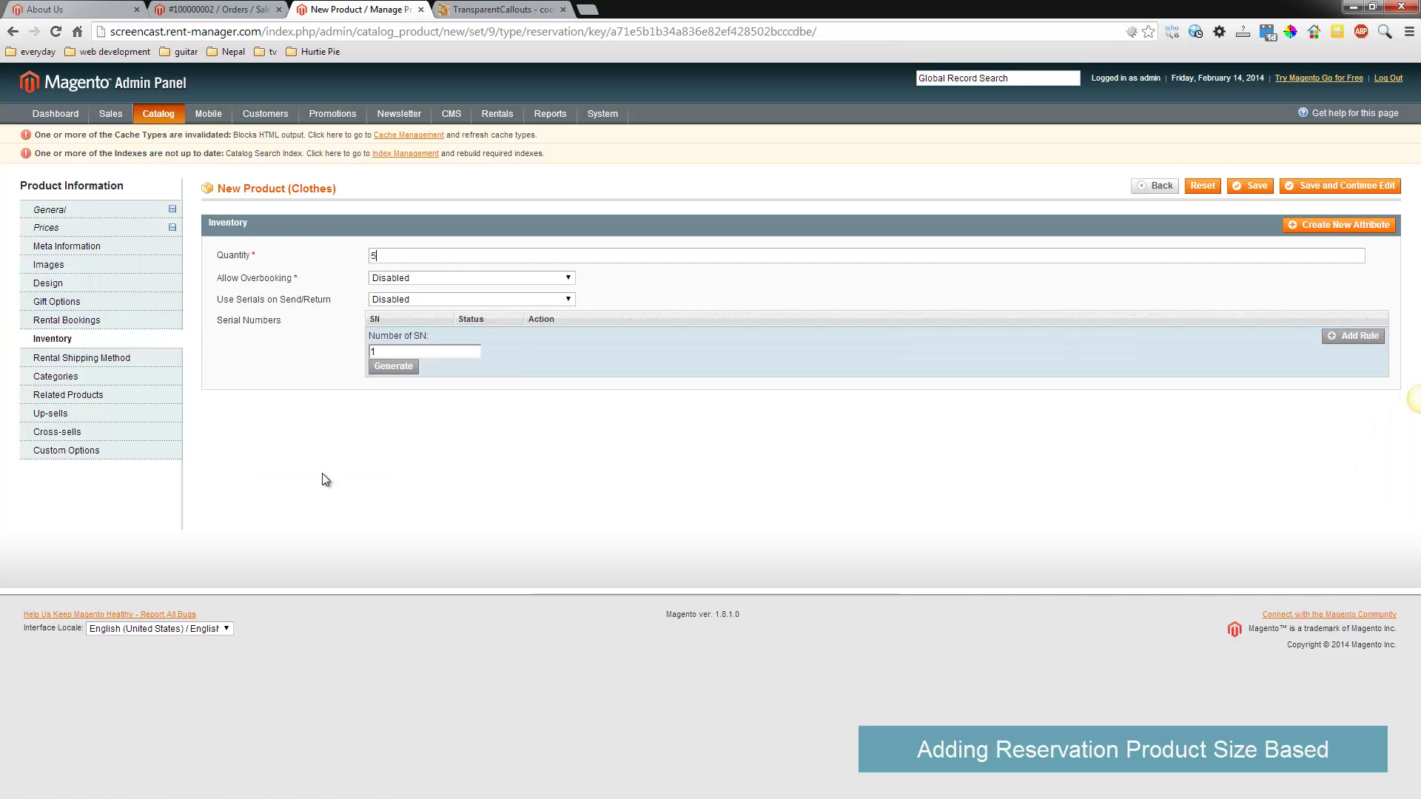
click(122, 379)
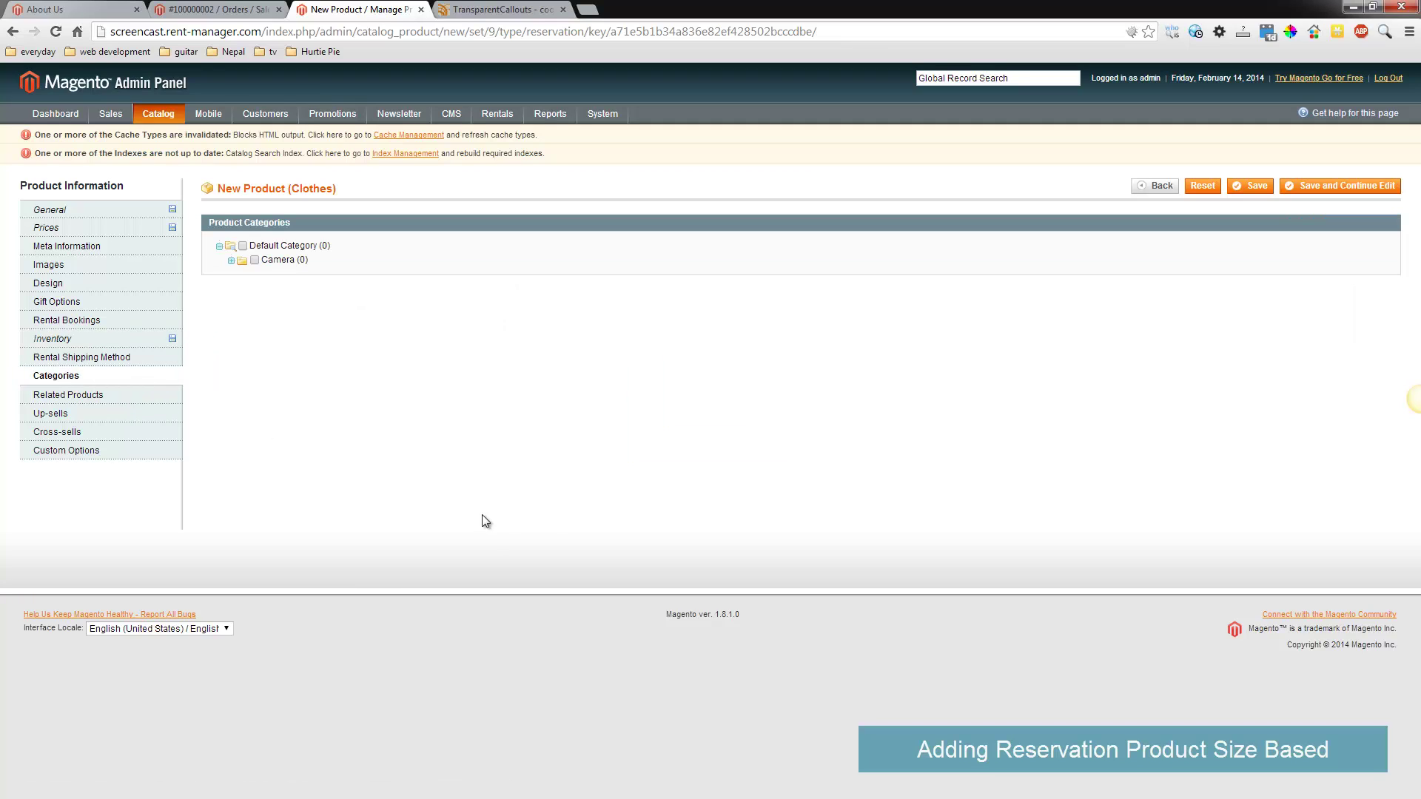
click(255, 260)
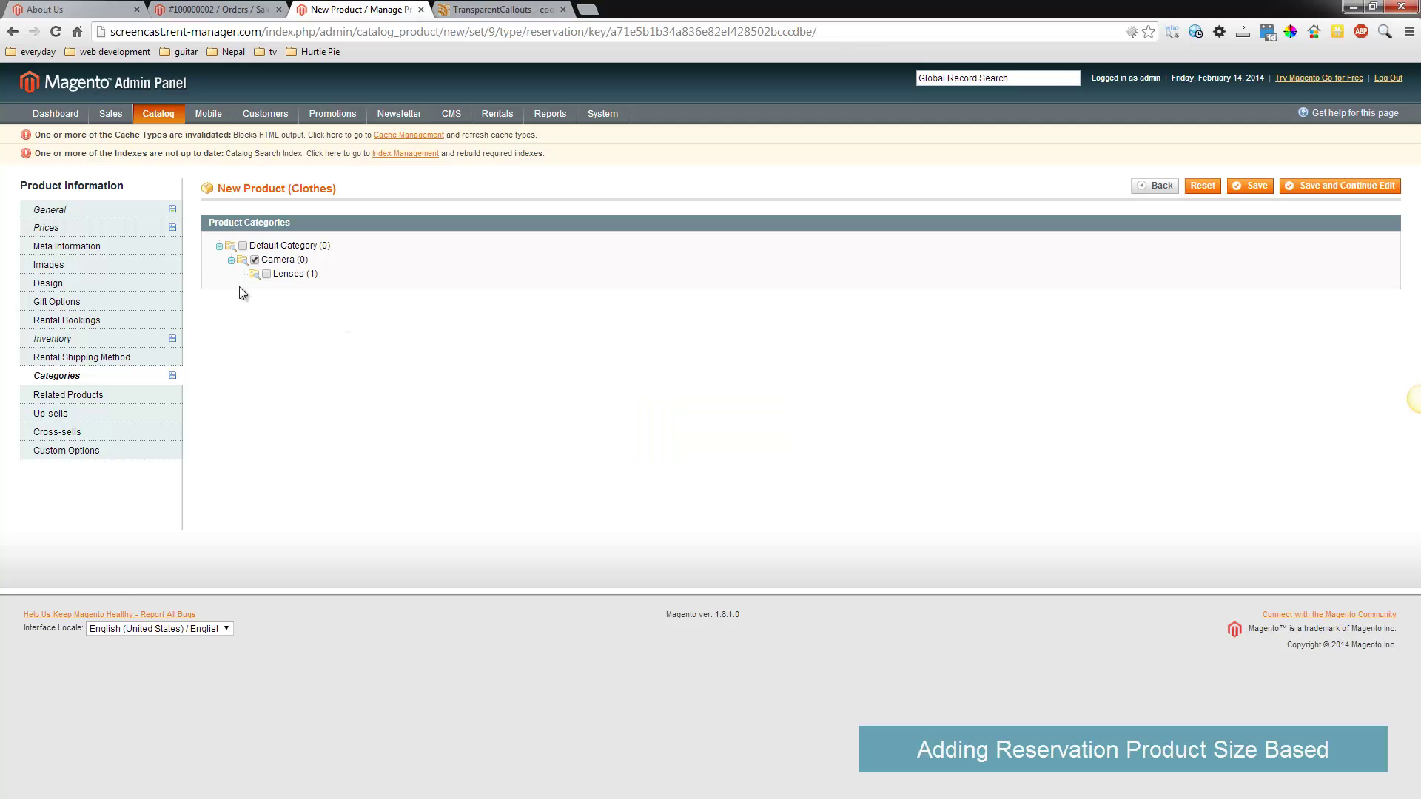
click(117, 215)
scroll(434, 419, down, 3)
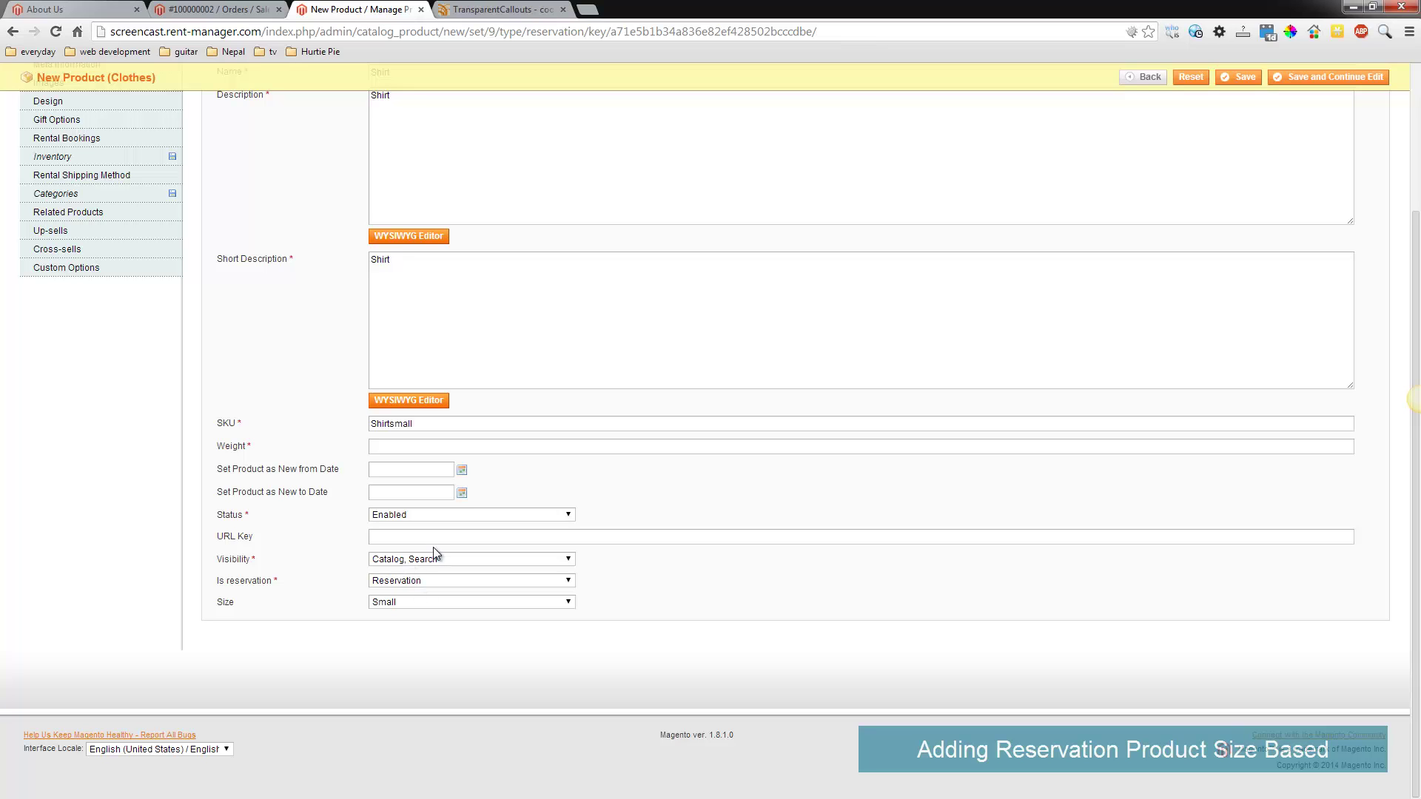
Step: Set the Small shirt's visibility to Not Visible Individually
click(446, 560)
click(446, 584)
scroll(713, 612, up, 2)
scroll(712, 613, up, 1)
Step: Give the Small shirt the Taxable Goods tax class and save it
click(1246, 186)
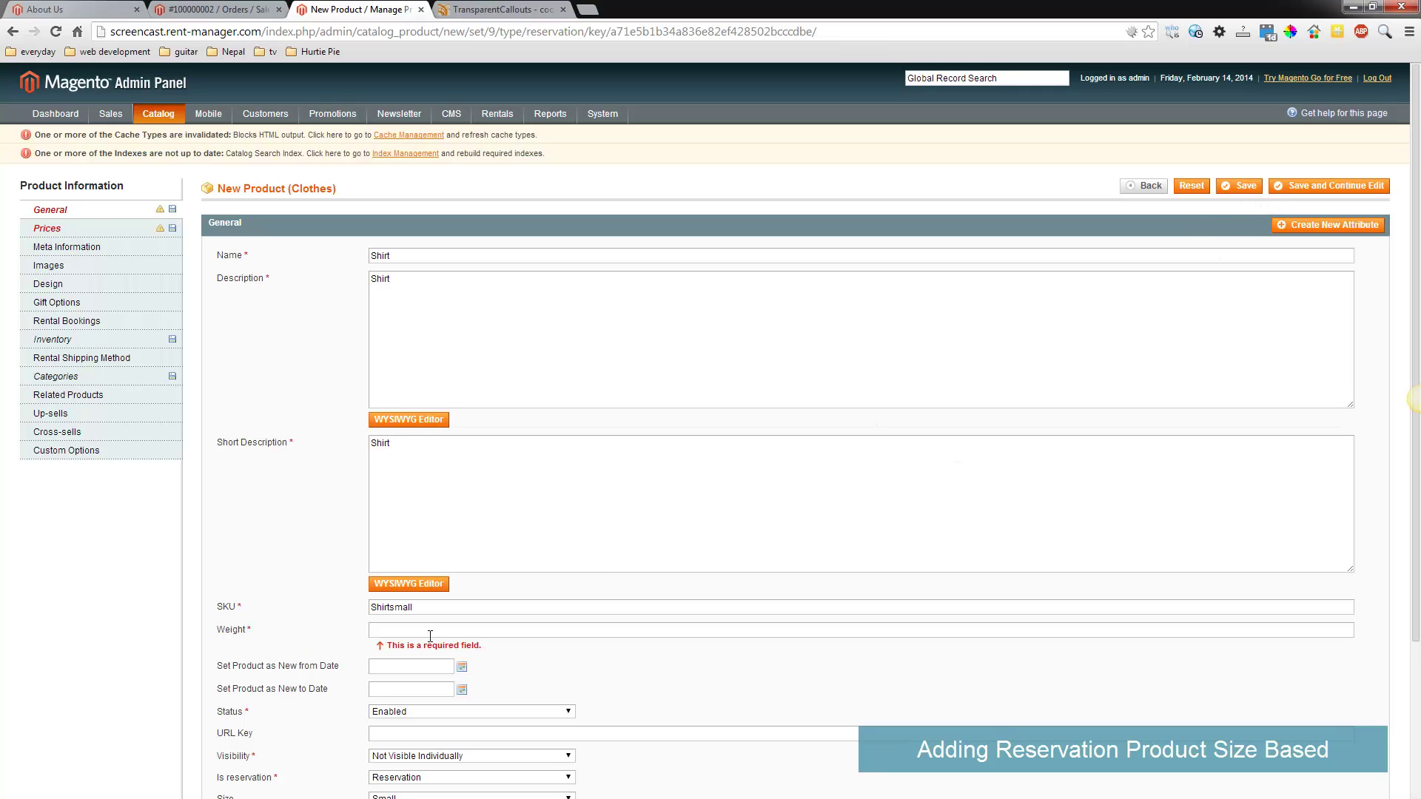
click(1247, 186)
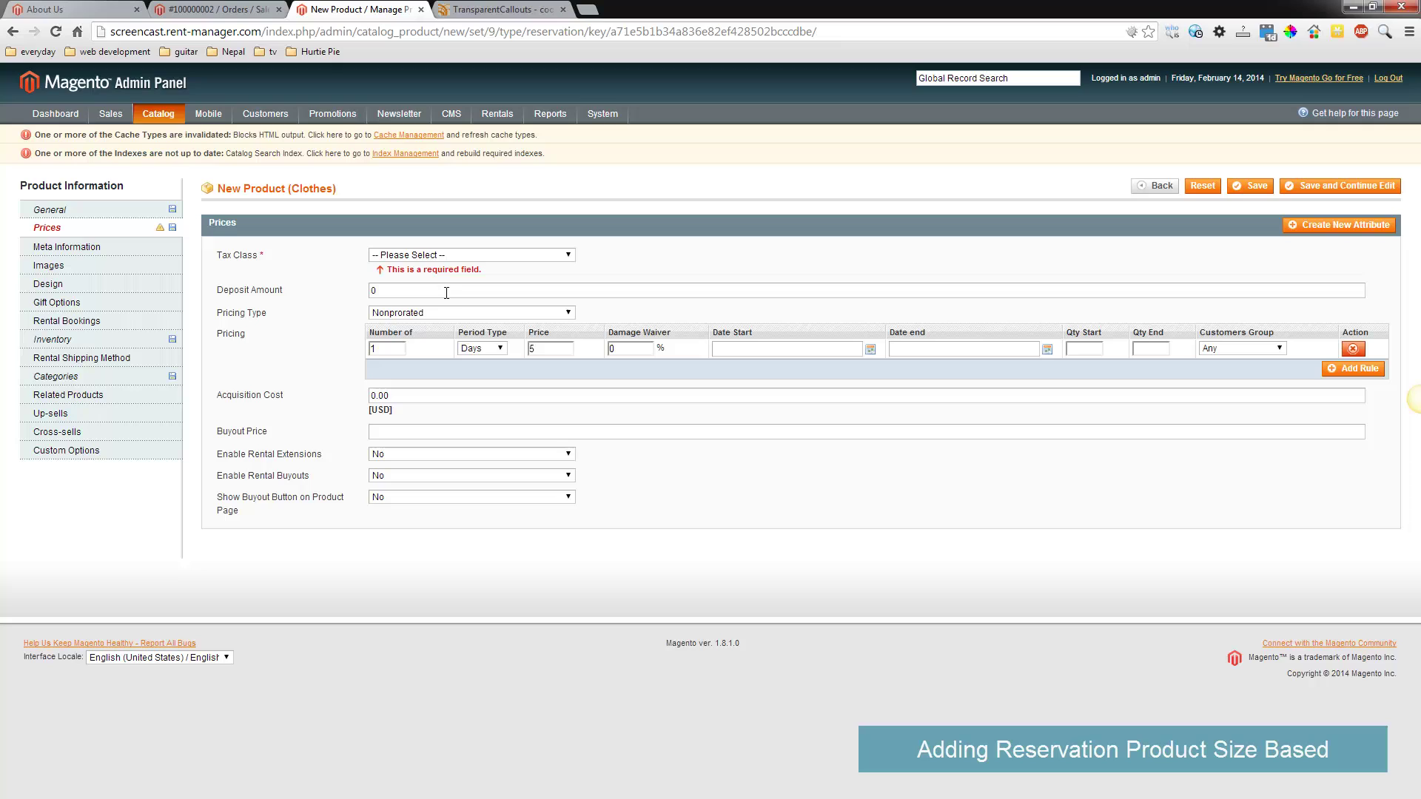
click(446, 255)
click(558, 291)
click(1250, 187)
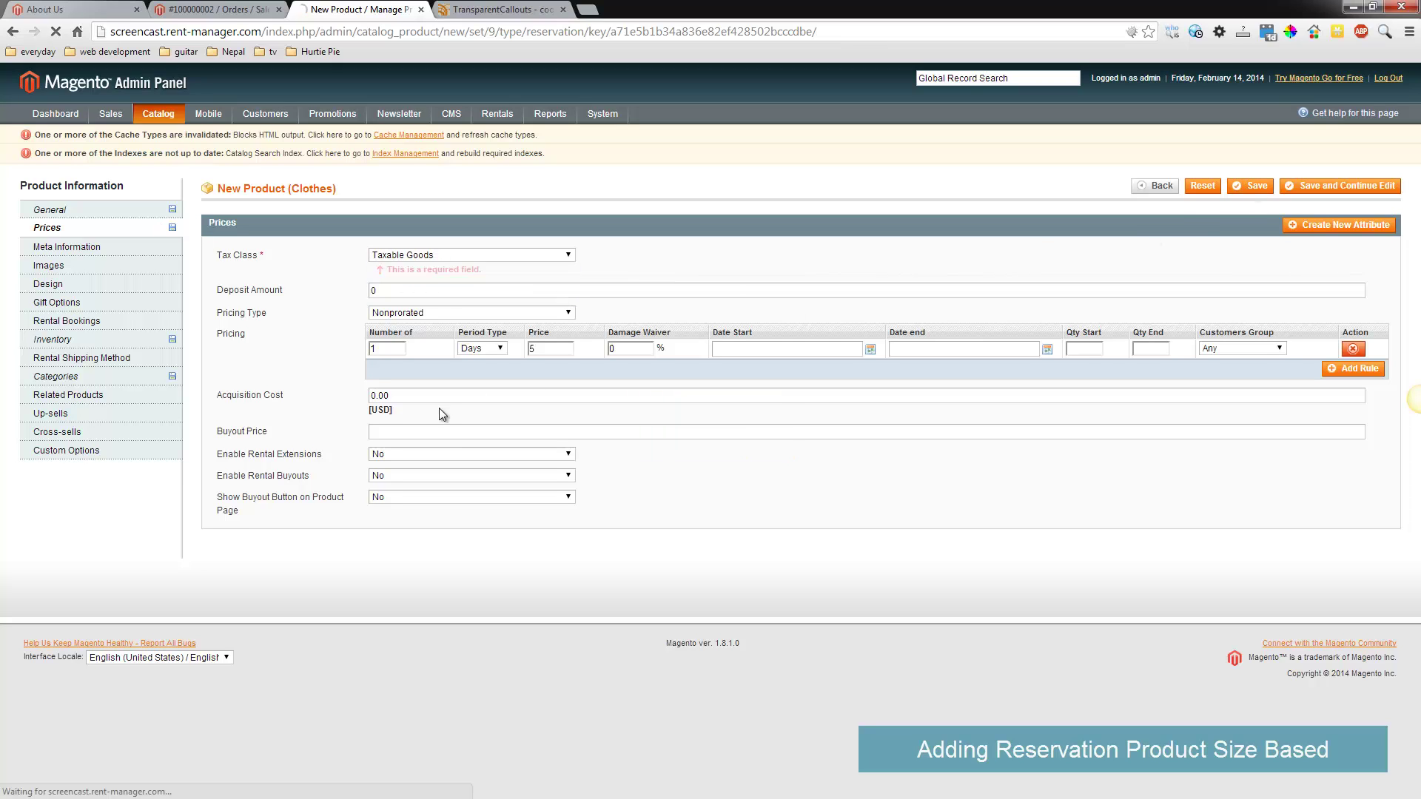
key(ctrl+plus)
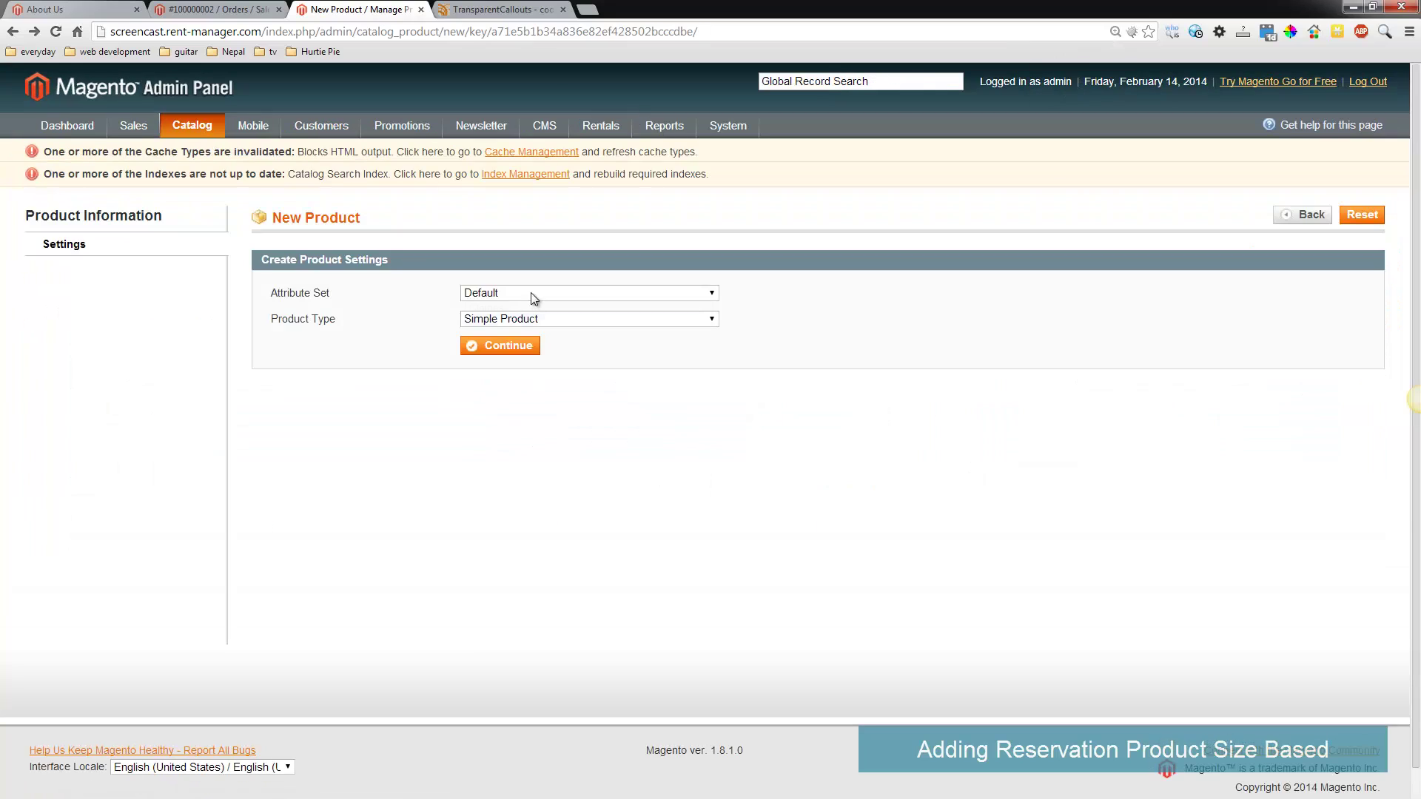
Step: Start a new product using the Clothes attribute set and Reservation type
click(531, 293)
click(531, 307)
click(530, 318)
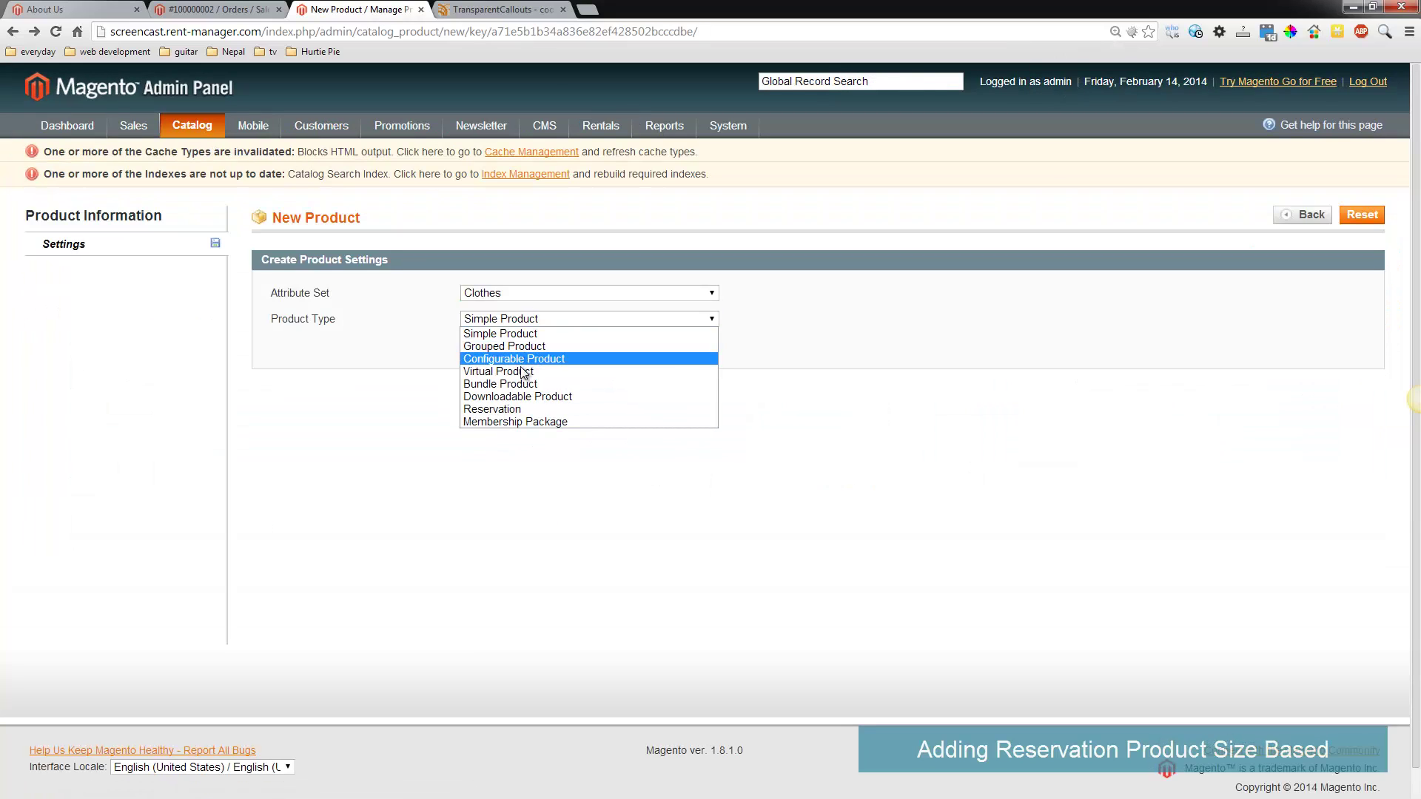
click(521, 410)
click(497, 346)
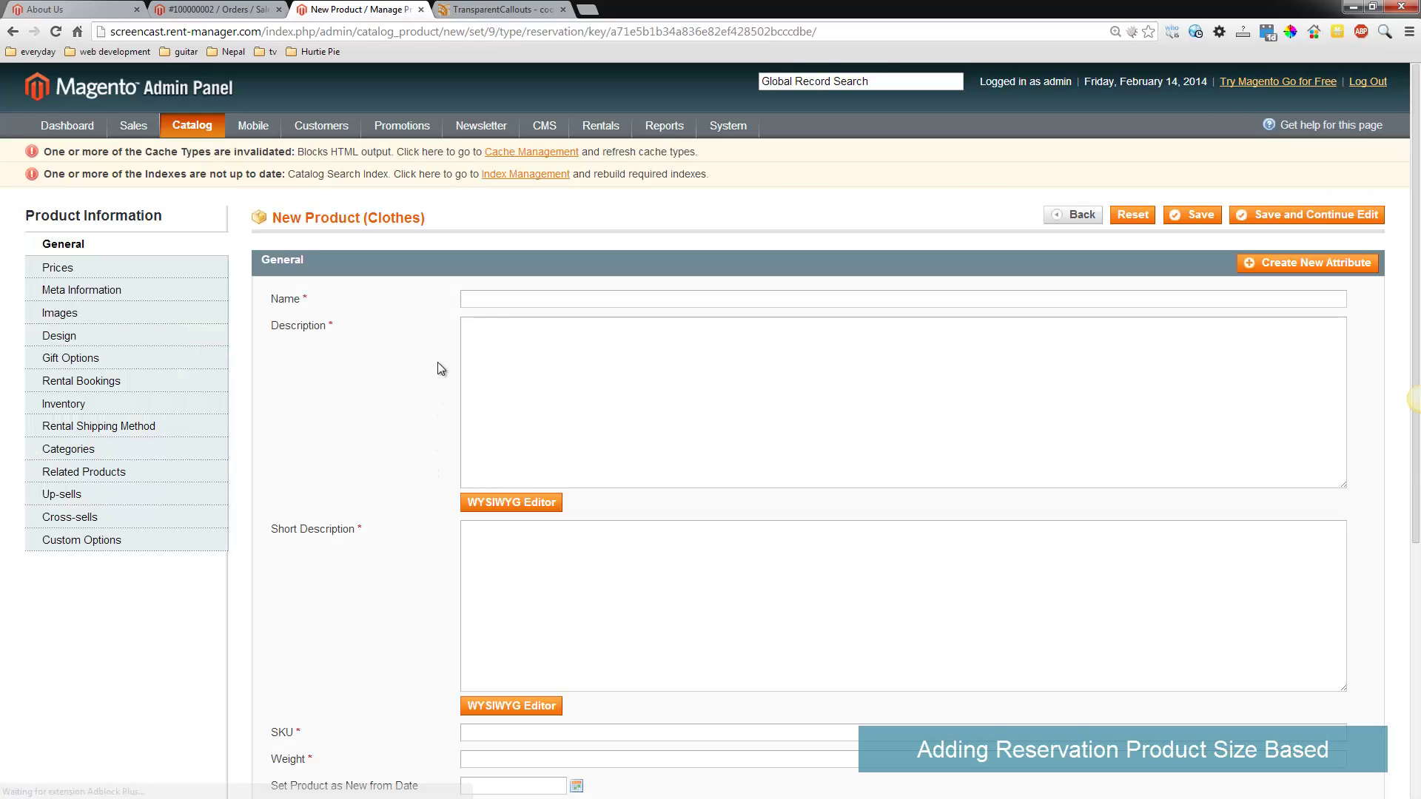
Step: Reuse the name 'Shirt' for the description, short description and SKU
click(508, 298)
key(ctrl+a)
key(ctrl+c)
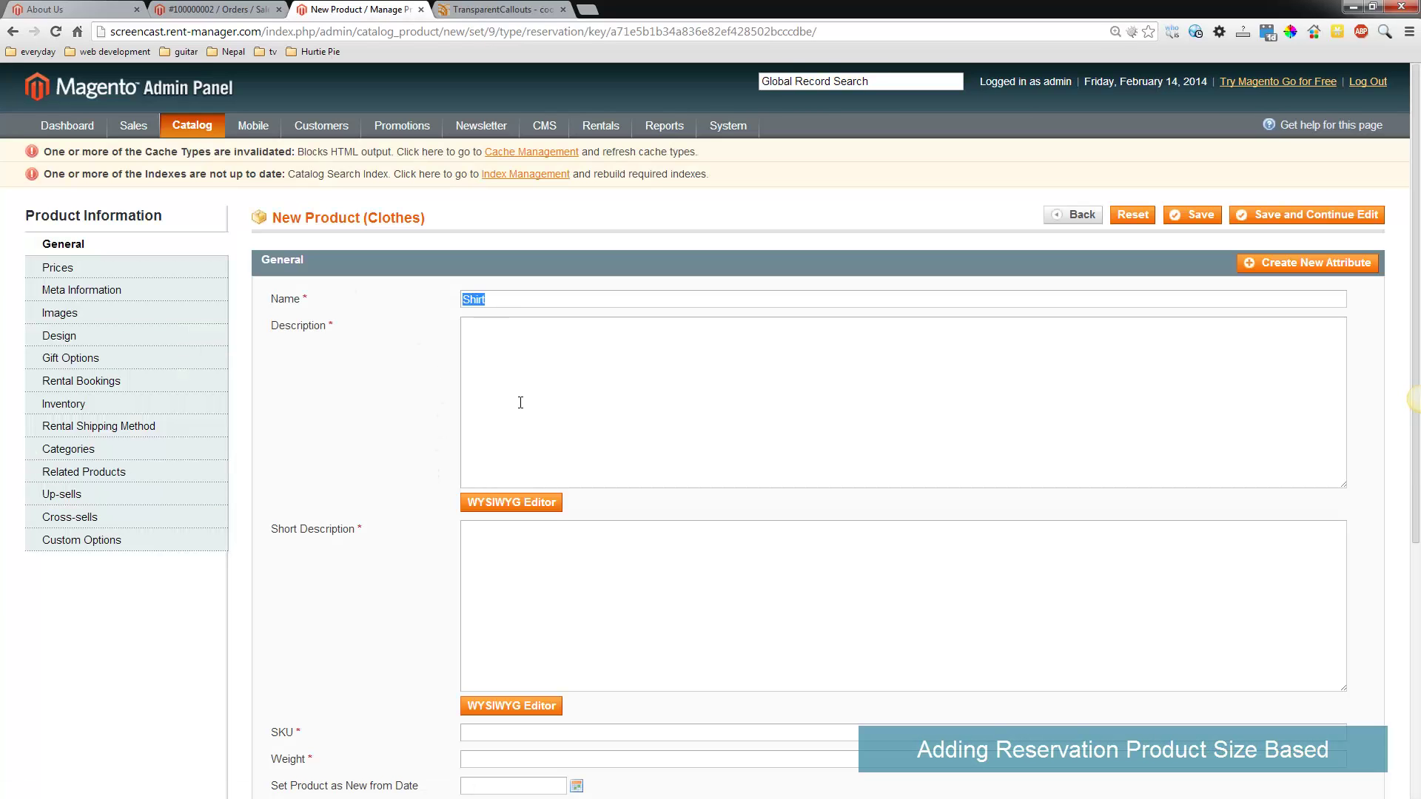
click(517, 402)
key(ctrl+v)
click(536, 602)
key(ctrl+v)
scroll(513, 493, down, 4)
key(ctrl+v)
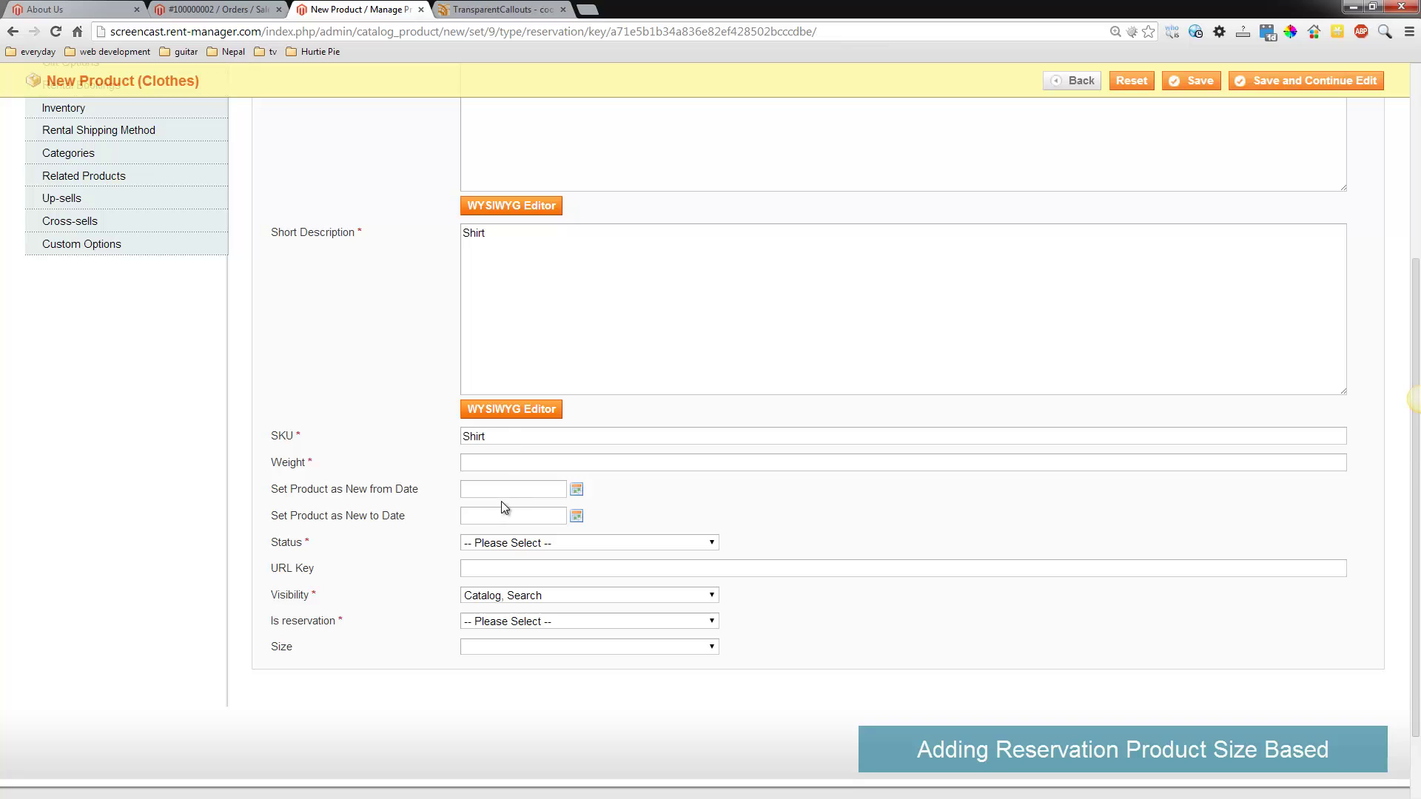
Step: Set status Enabled, Is reservation to Reservation, and size Medium
click(517, 550)
click(511, 568)
click(511, 622)
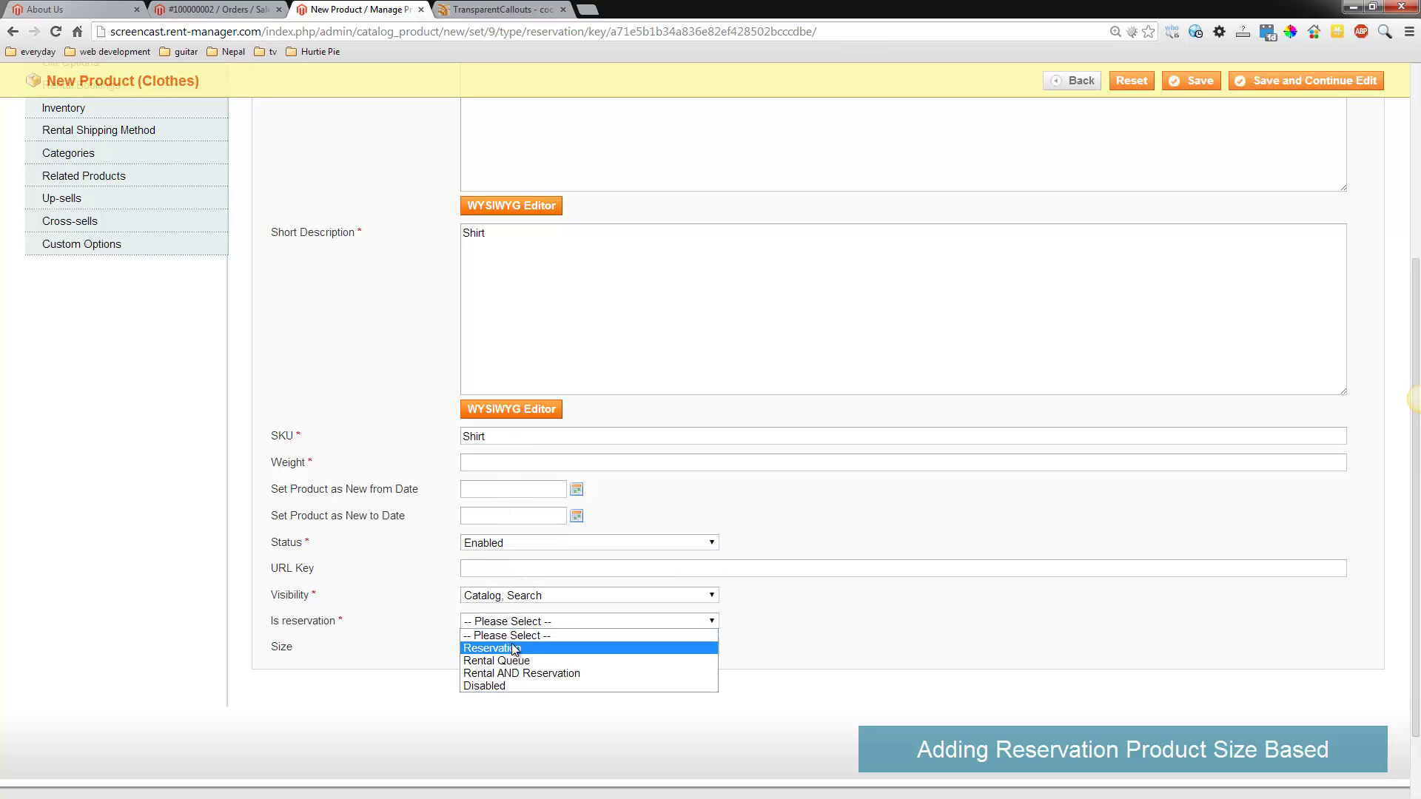
click(514, 645)
click(512, 651)
click(513, 678)
Step: Add a 5-per-day pricing rule and choose the Taxable Goods tax class
scroll(422, 304, up, 5)
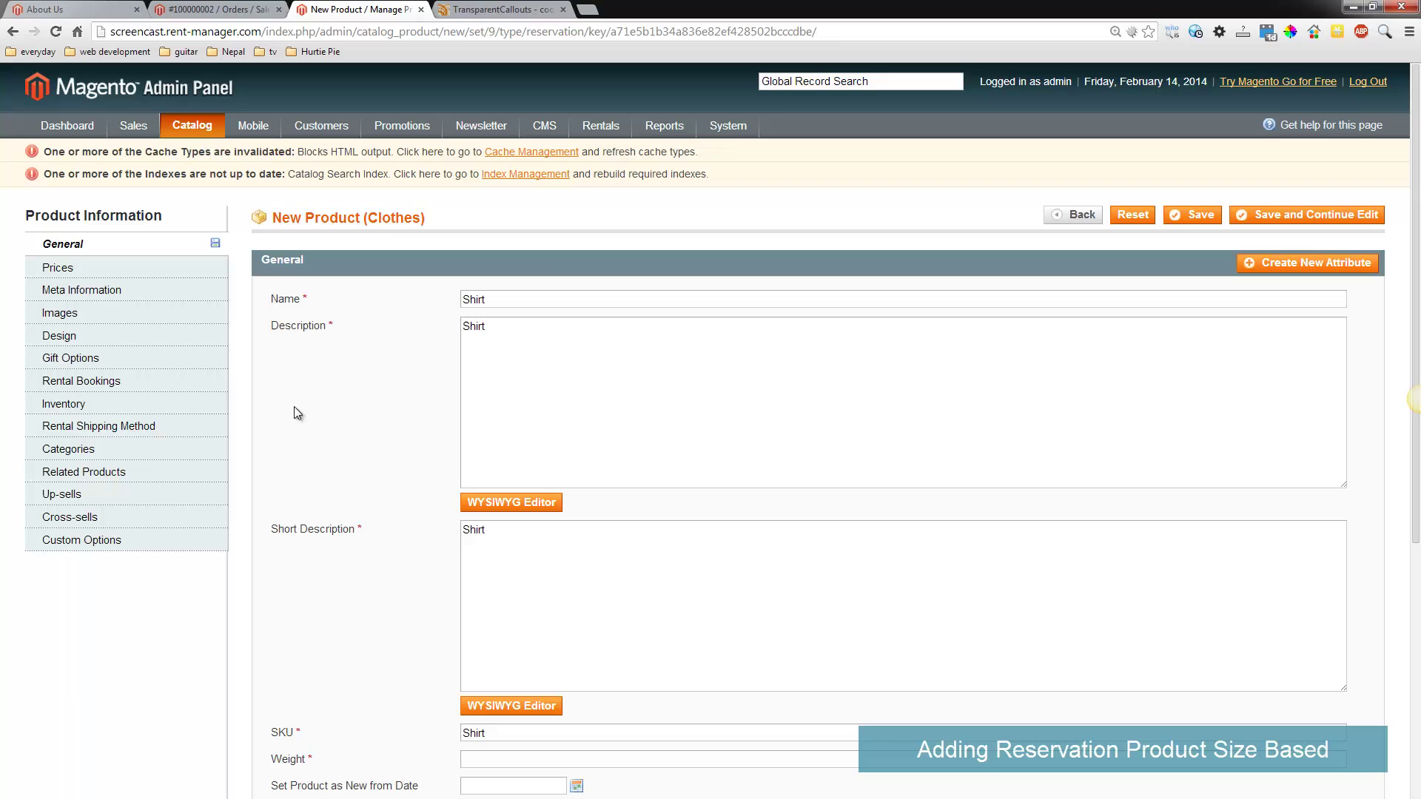
click(67, 275)
click(1325, 394)
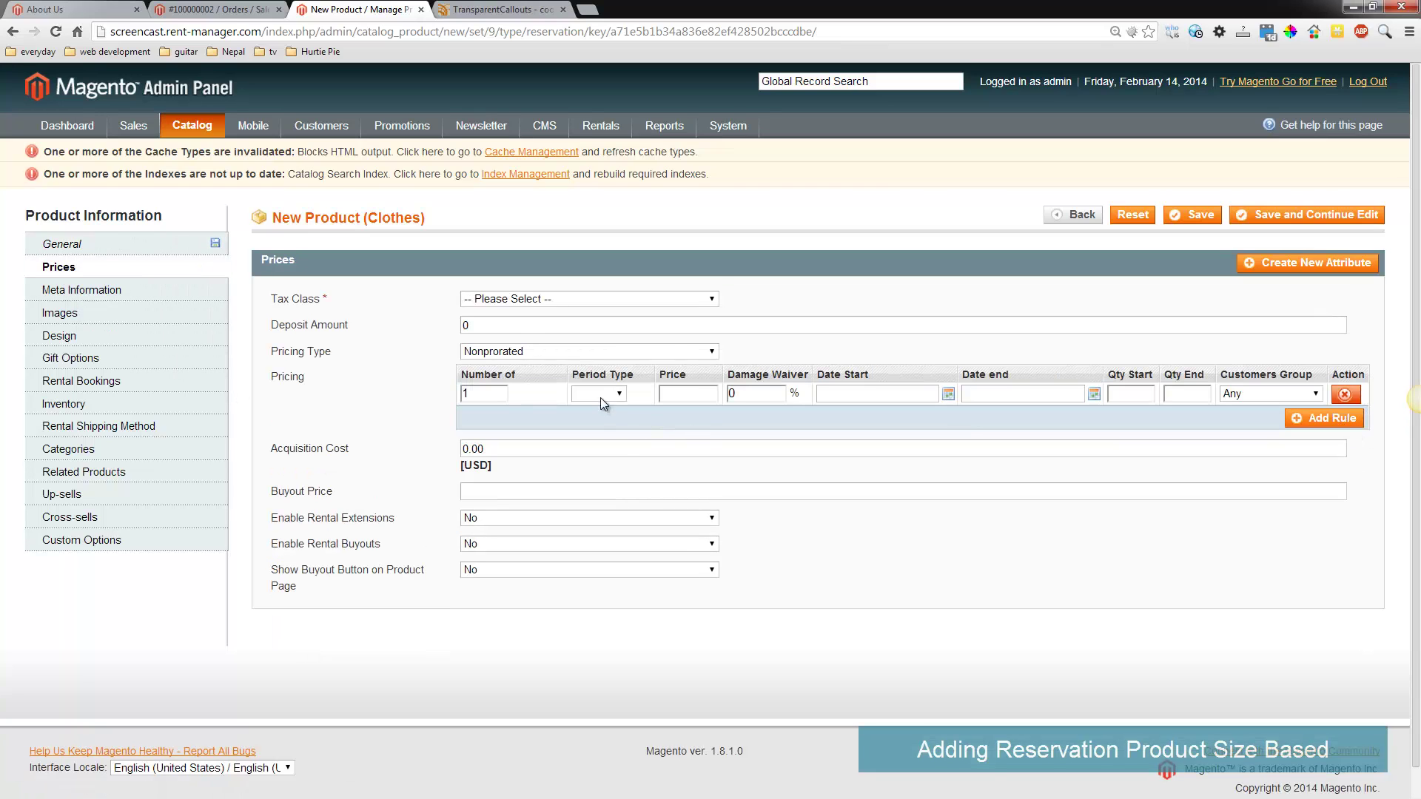
click(600, 393)
click(592, 433)
click(687, 394)
text(5)
click(485, 299)
click(494, 339)
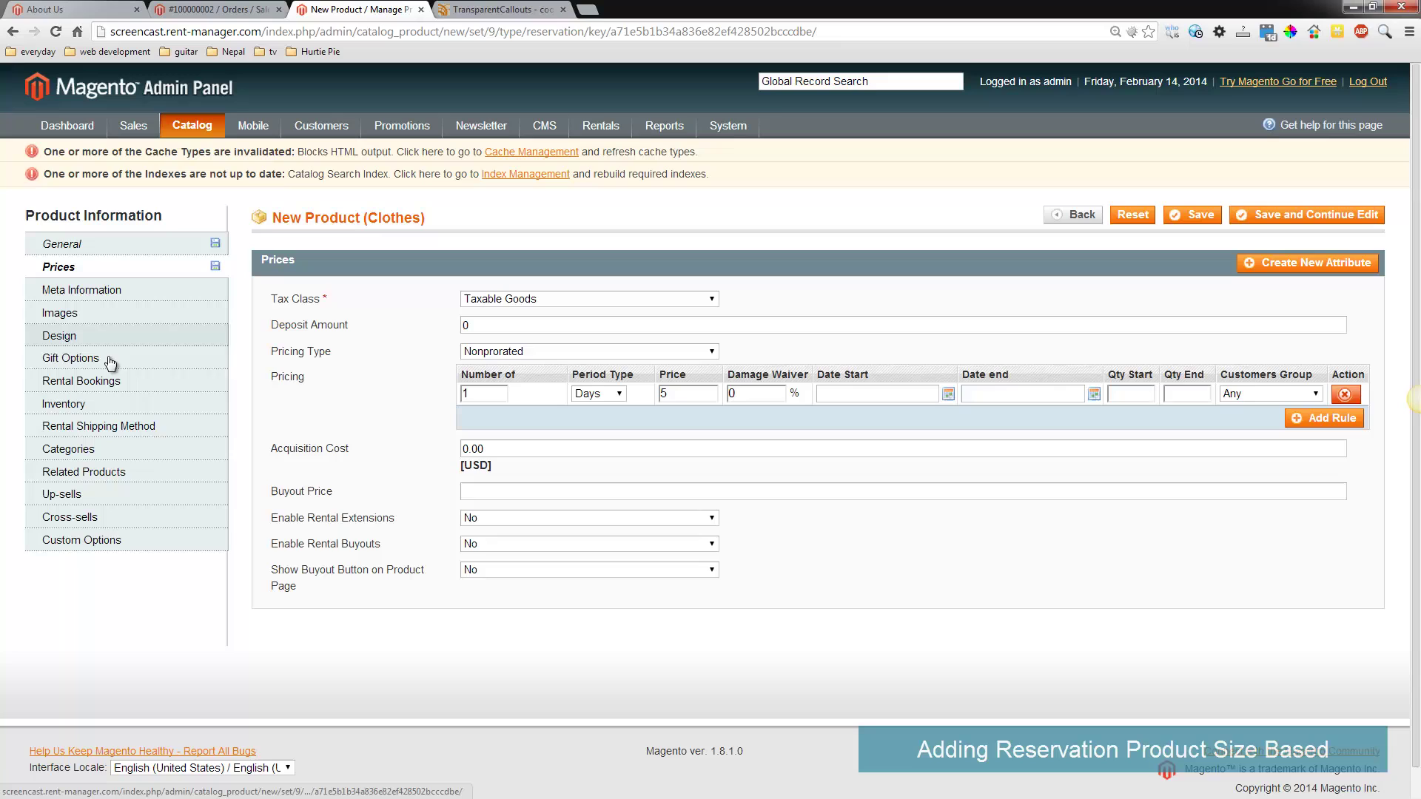
Step: Set the Medium shirt's visibility to Not Visible Individually
click(107, 416)
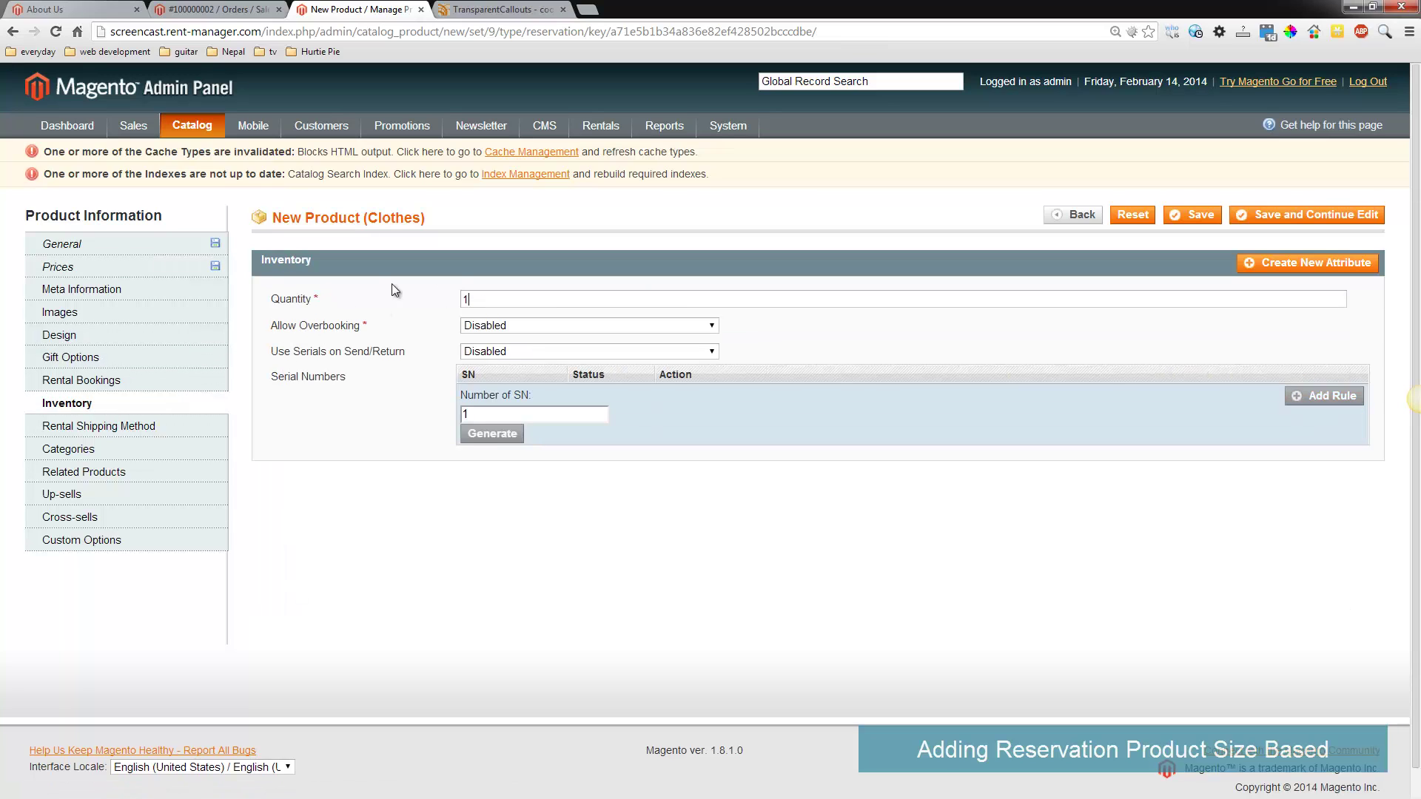
click(132, 448)
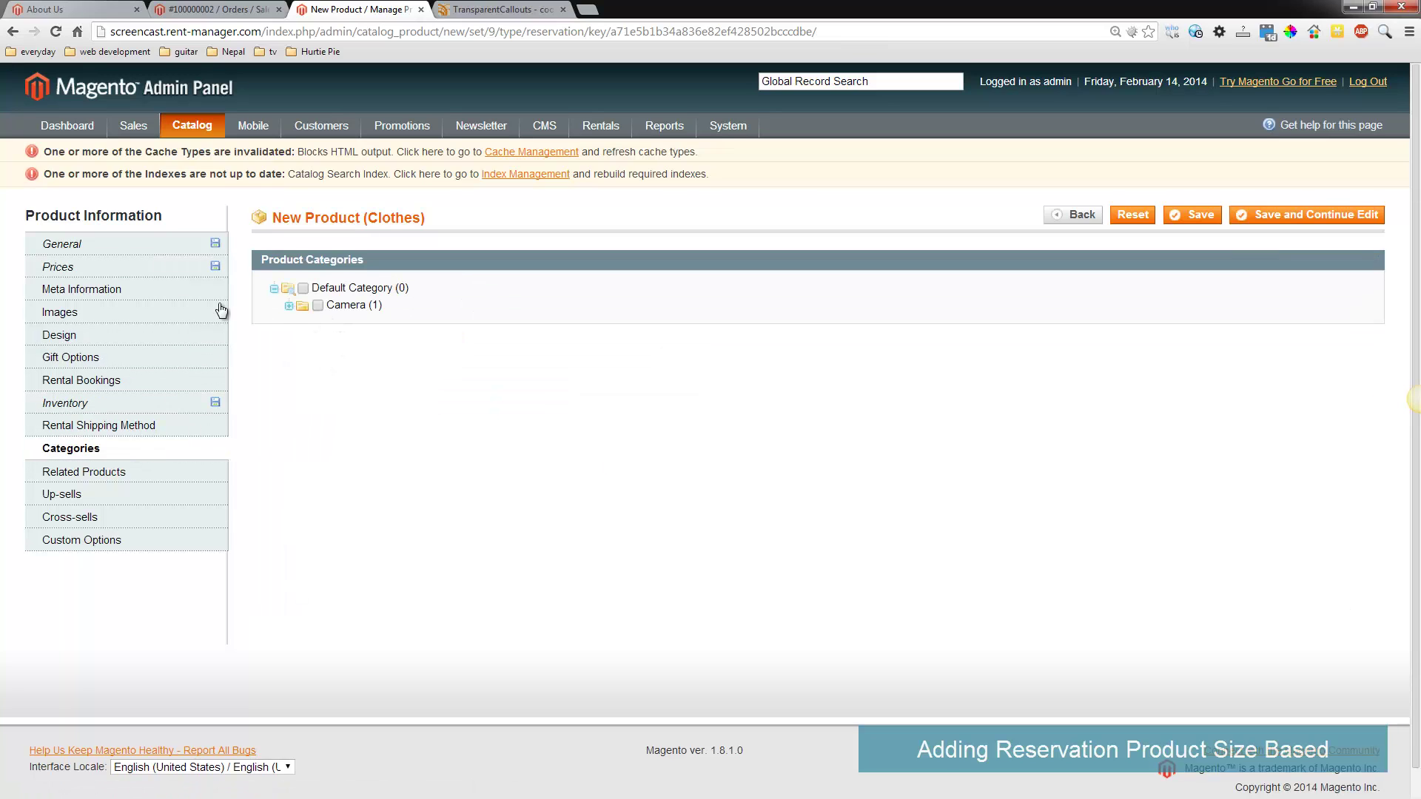
click(110, 244)
scroll(370, 524, down, 5)
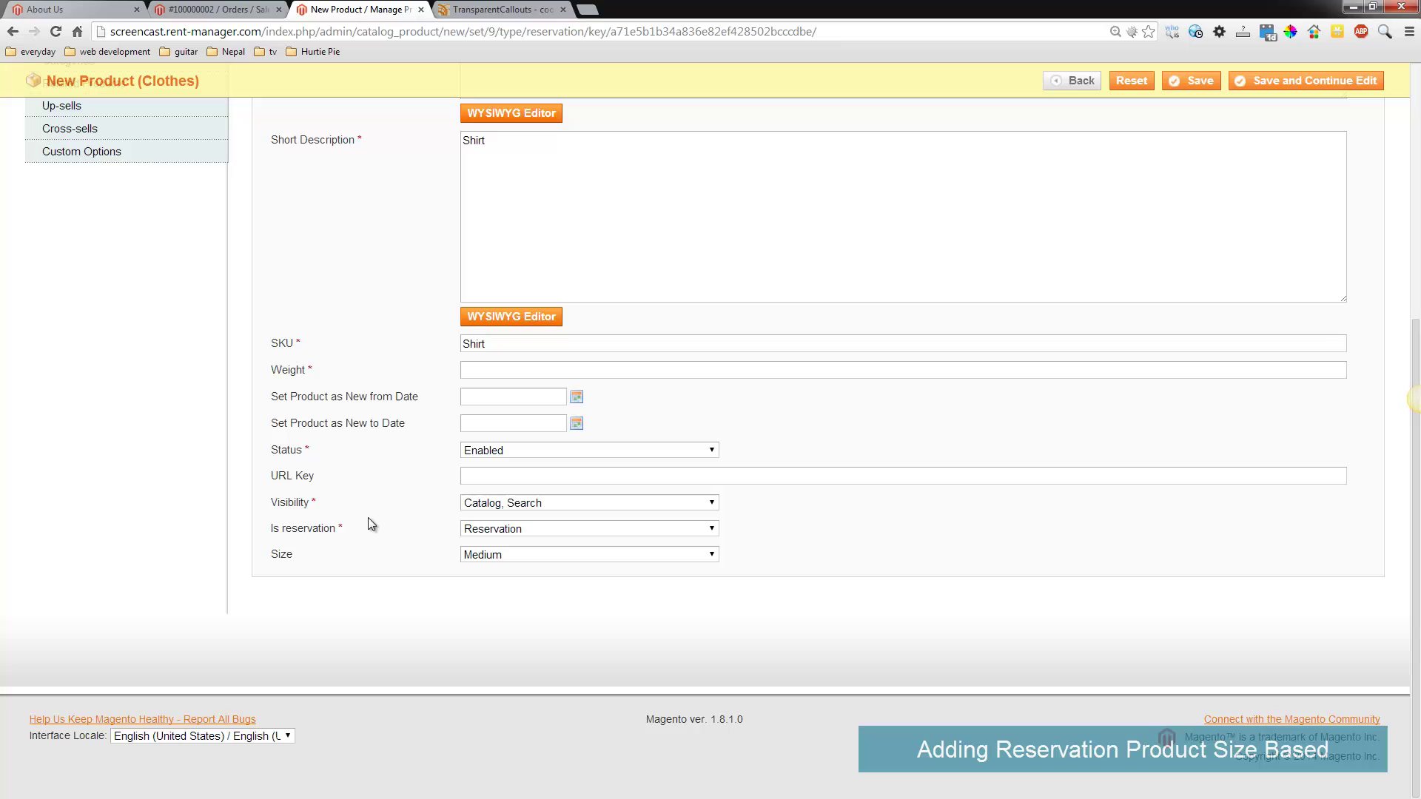
click(544, 504)
click(503, 526)
Step: Save the Medium shirt product and begin another new product
scroll(340, 534, up, 5)
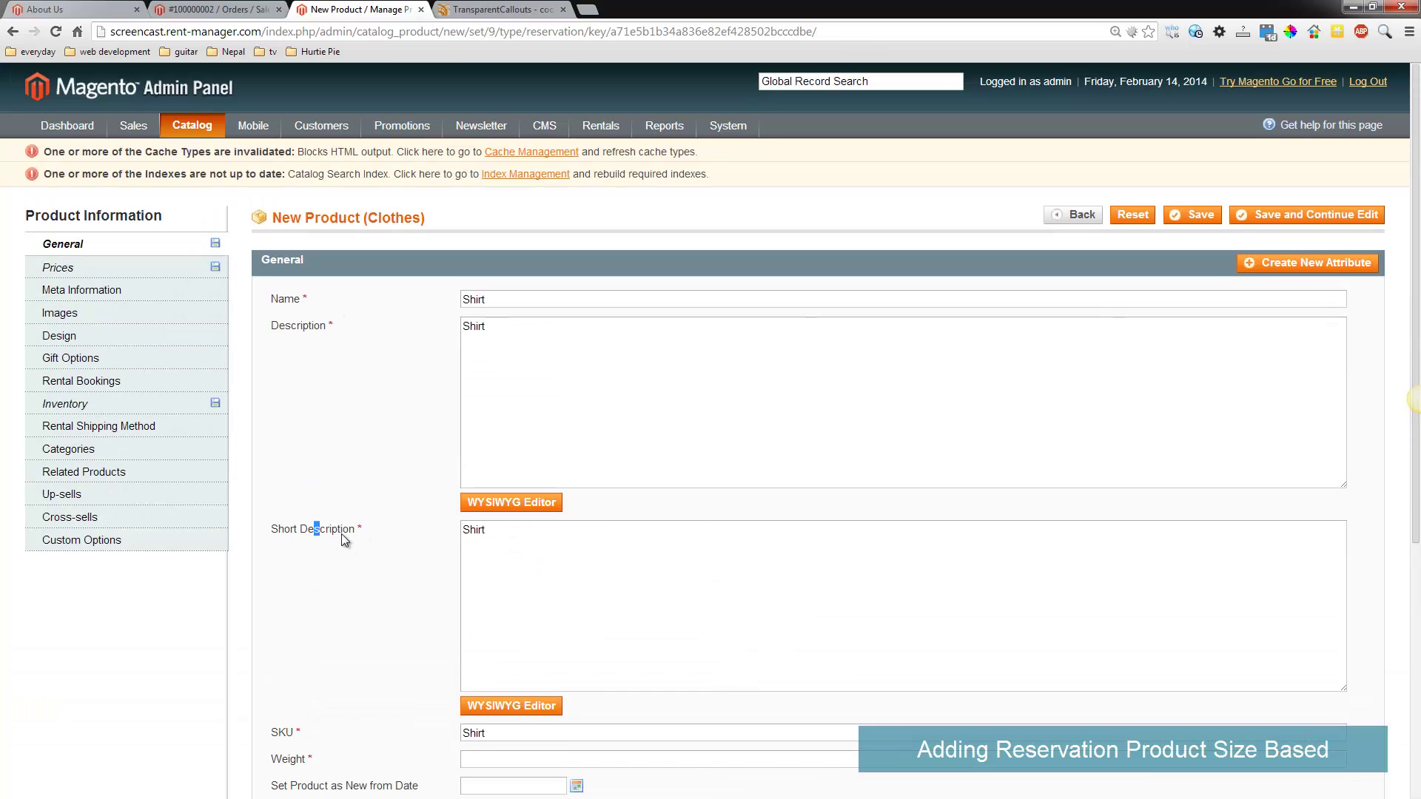
click(1195, 216)
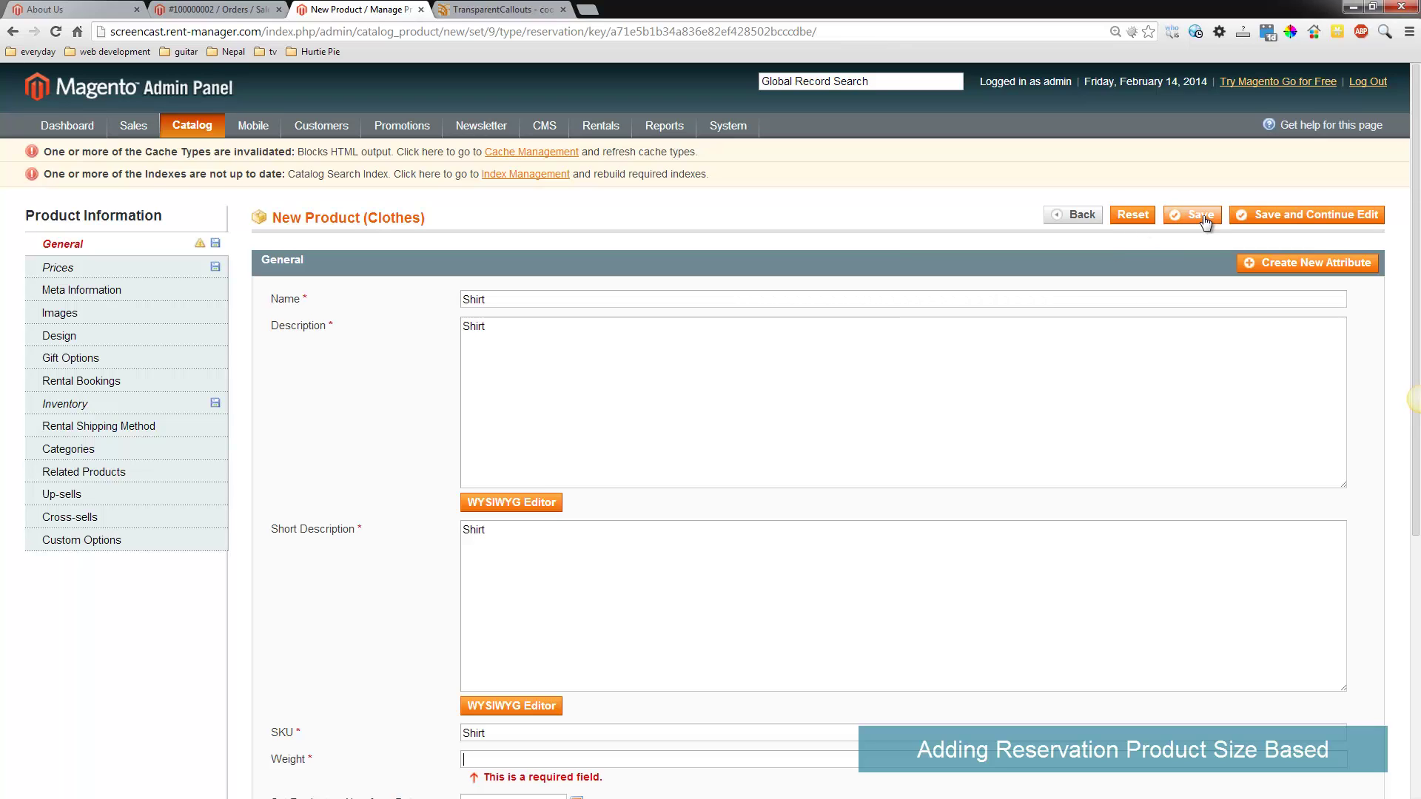
scroll(522, 432, down, 5)
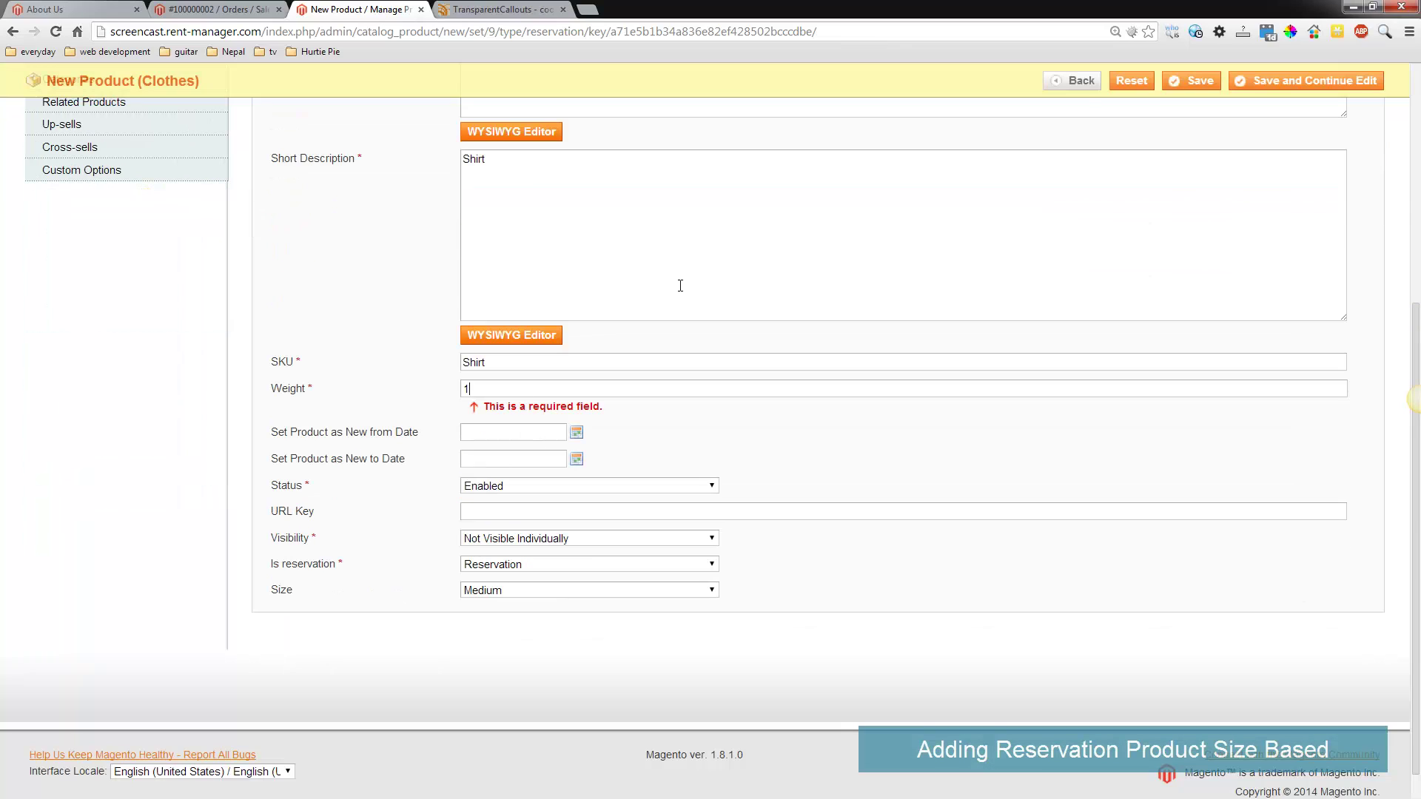
click(1190, 79)
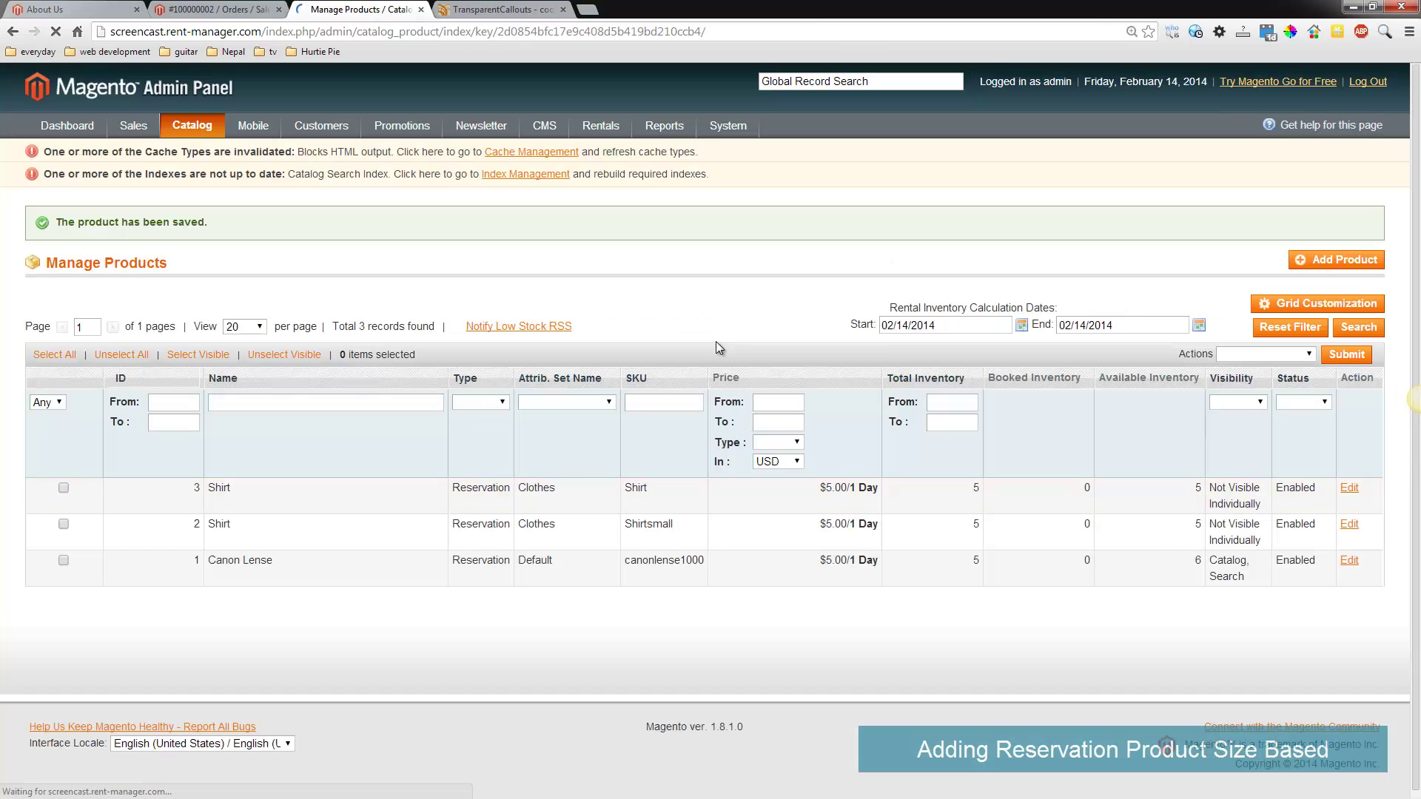
click(1336, 259)
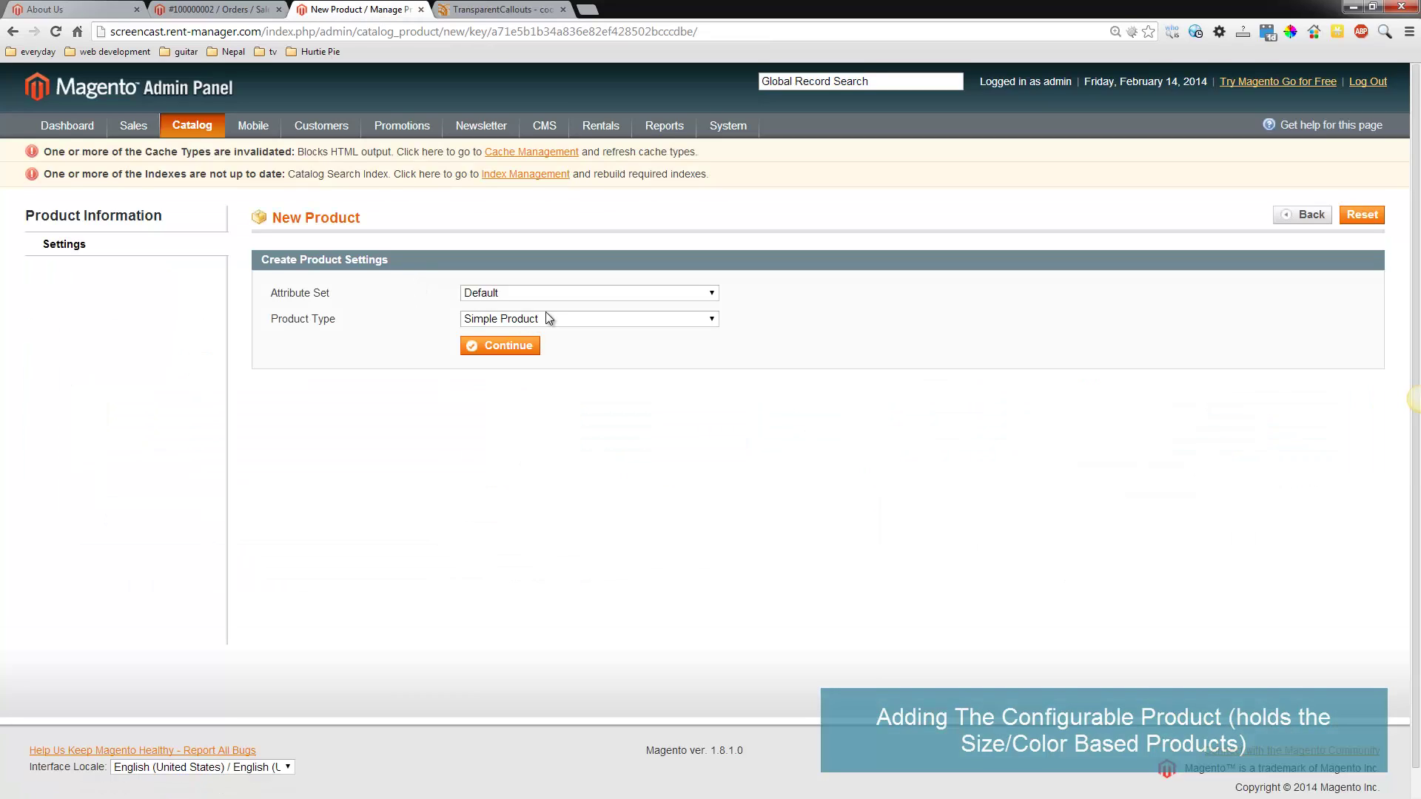
Step: Begin a Configurable Product in the Clothes attribute set with Size as its configurable attribute
click(558, 318)
click(566, 361)
click(515, 299)
click(522, 317)
click(518, 295)
click(522, 307)
click(508, 345)
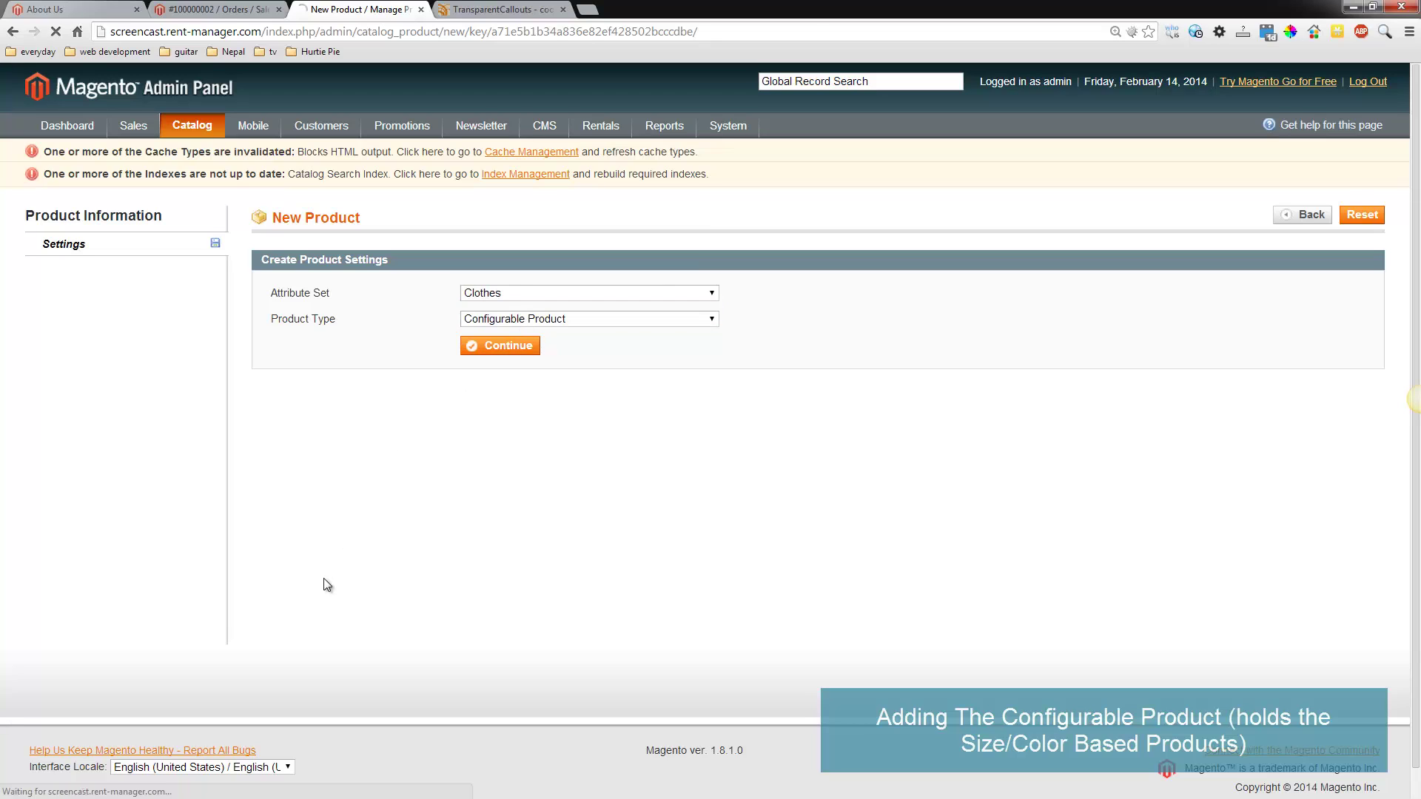
click(466, 377)
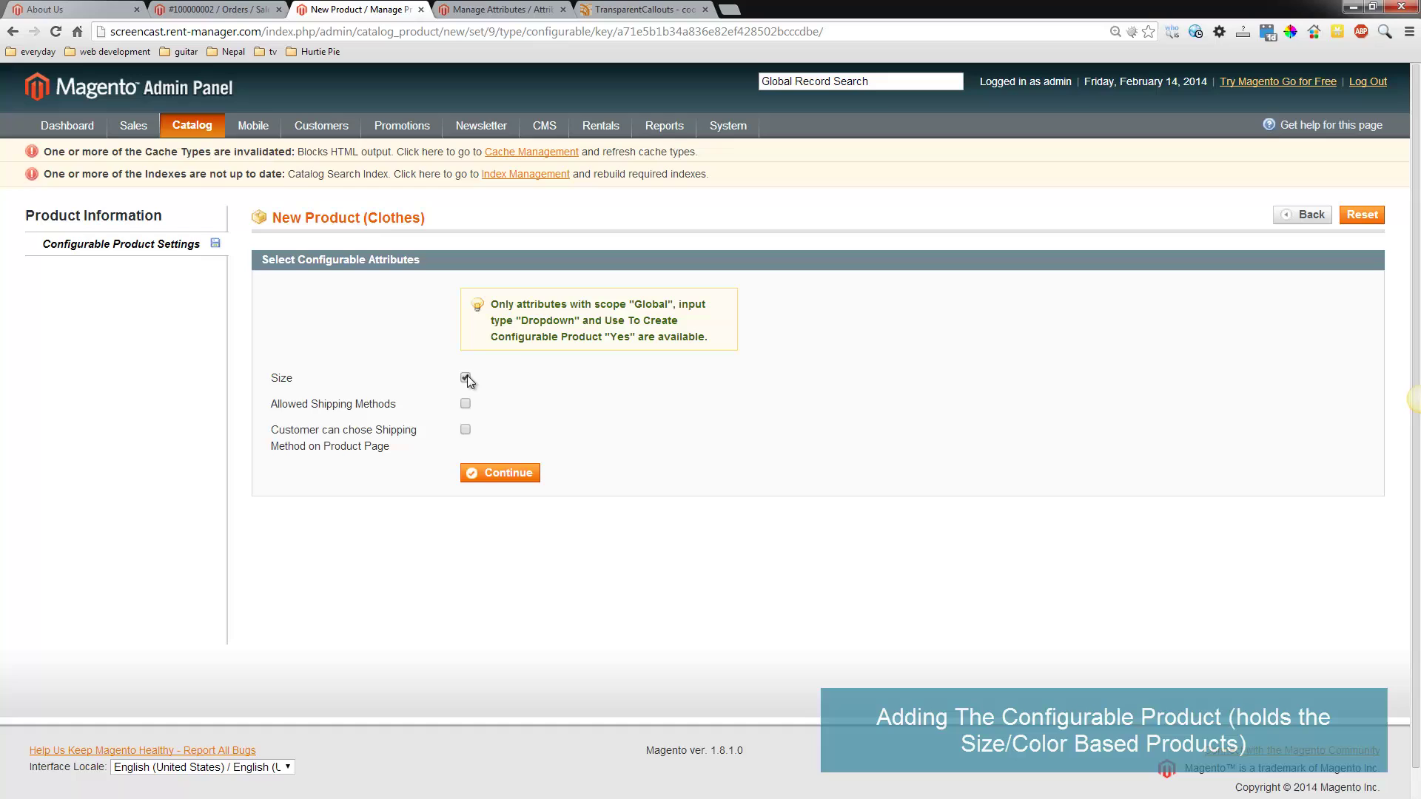
click(494, 472)
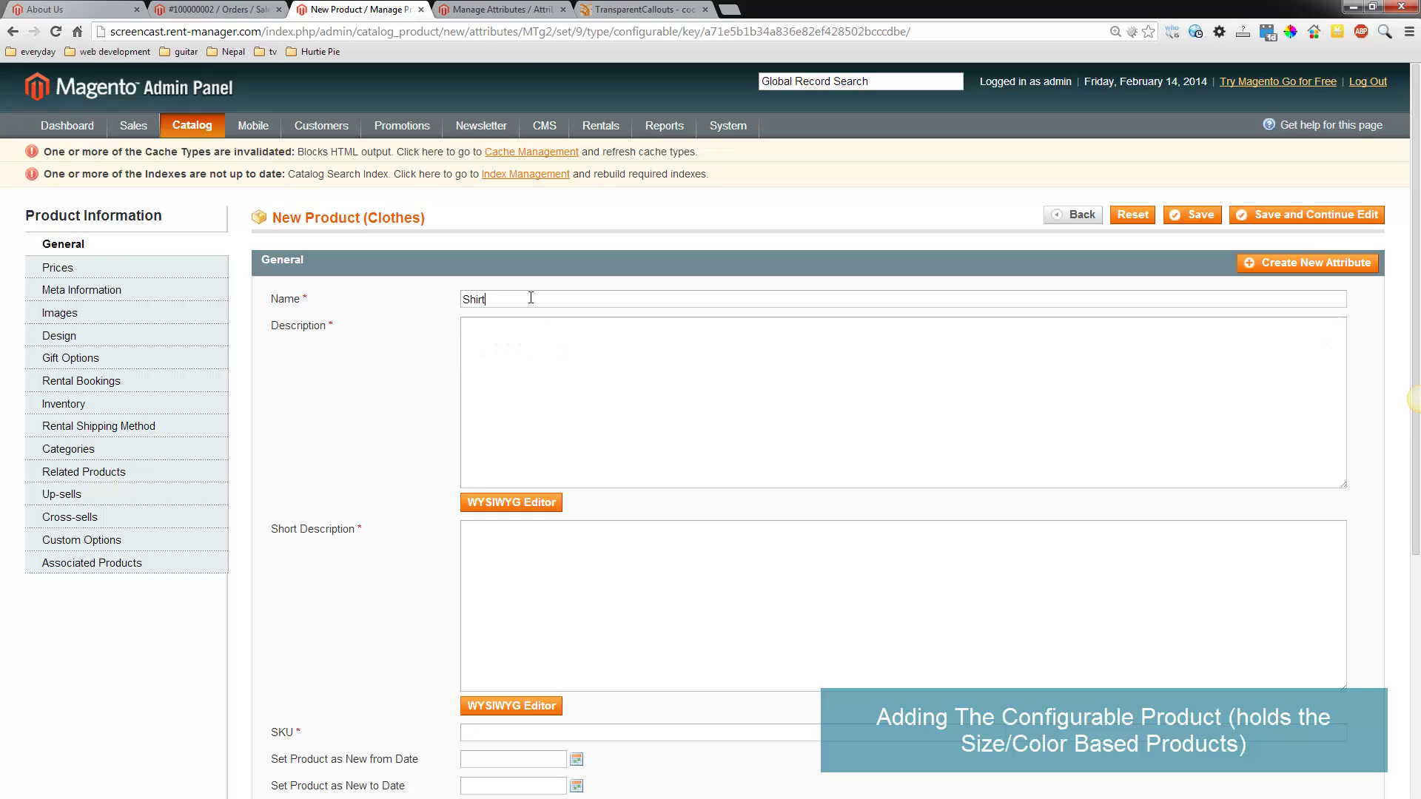
Step: Enter Shirt as the Description and Short Description, and SKU Shirtconfig
drag(531, 298, 397, 299)
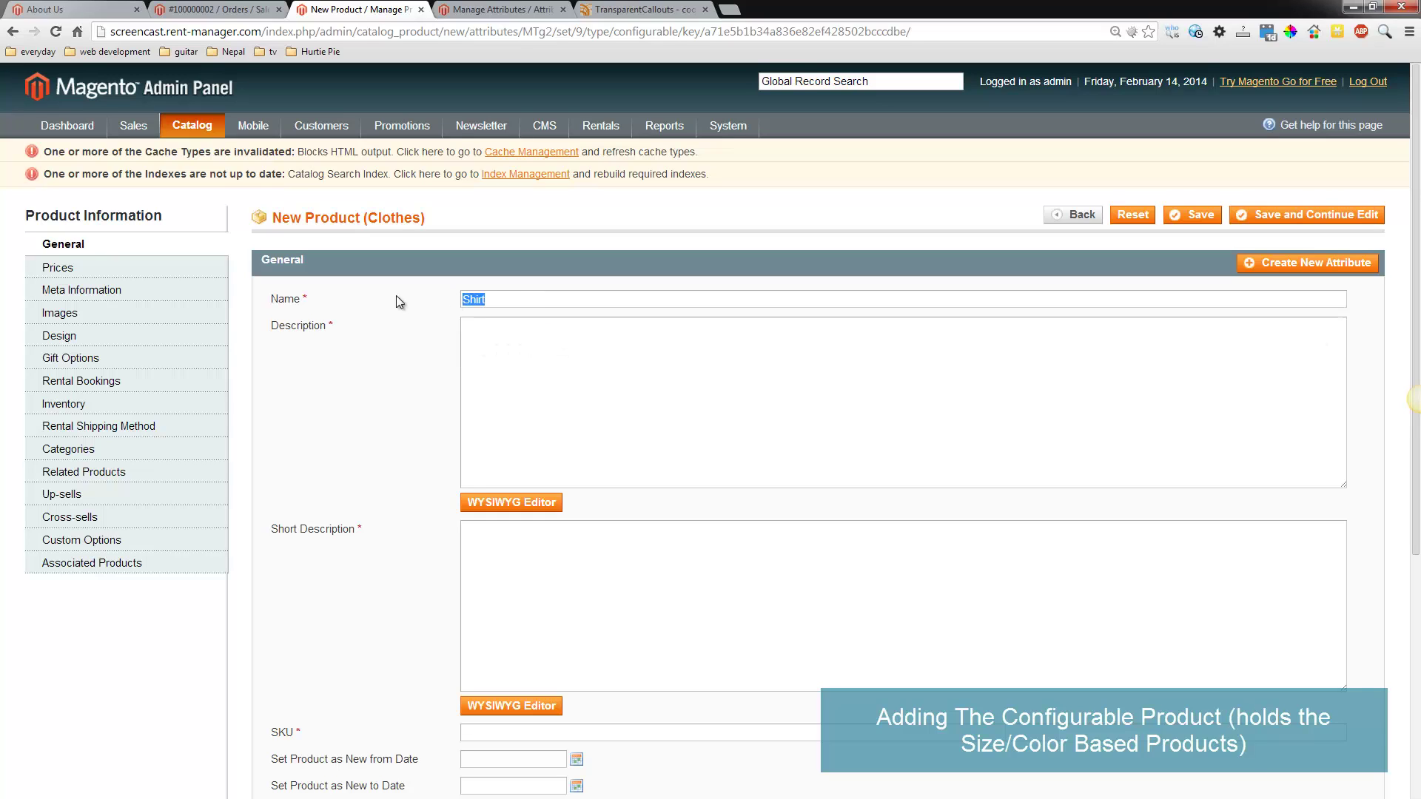
click(544, 392)
scroll(495, 538, down, 1)
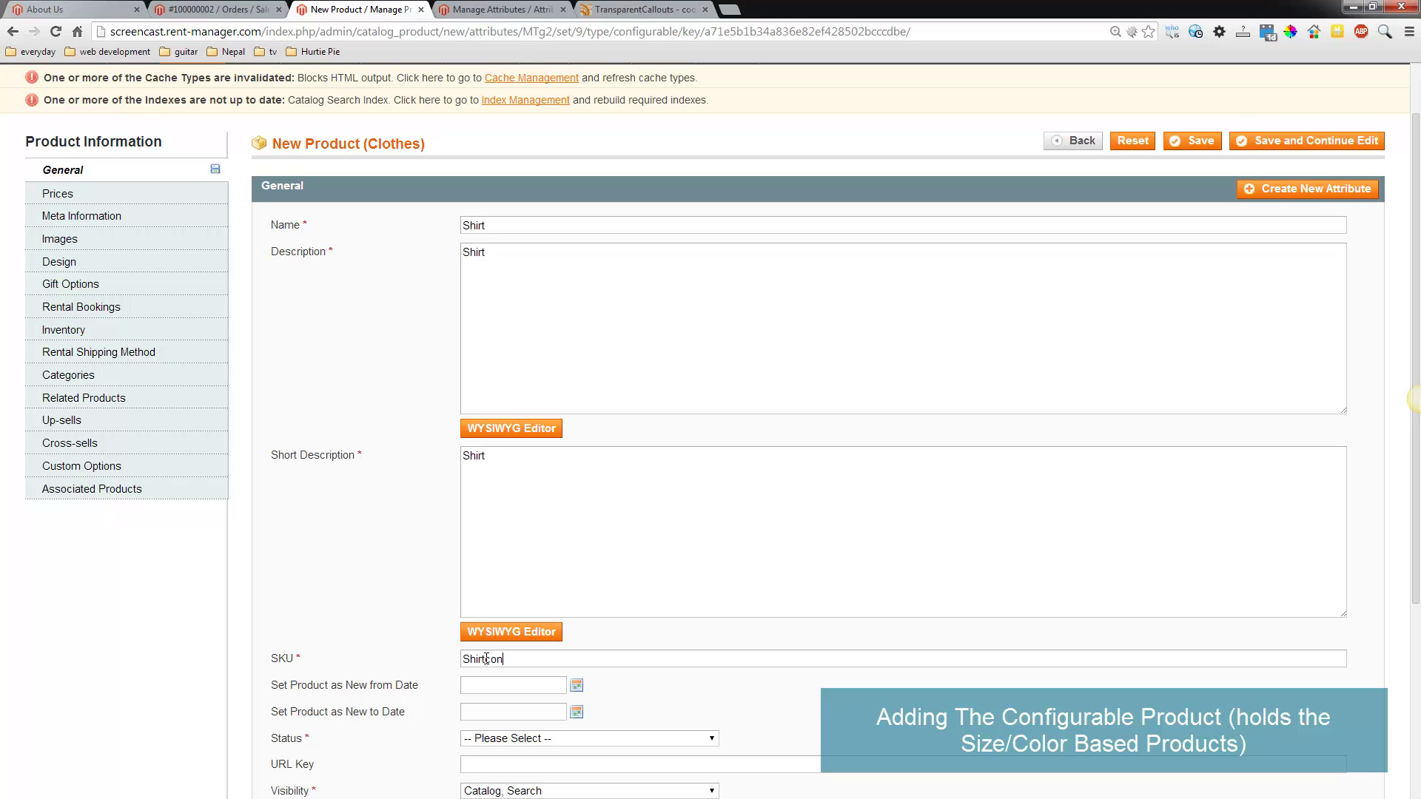
scroll(503, 566, down, 3)
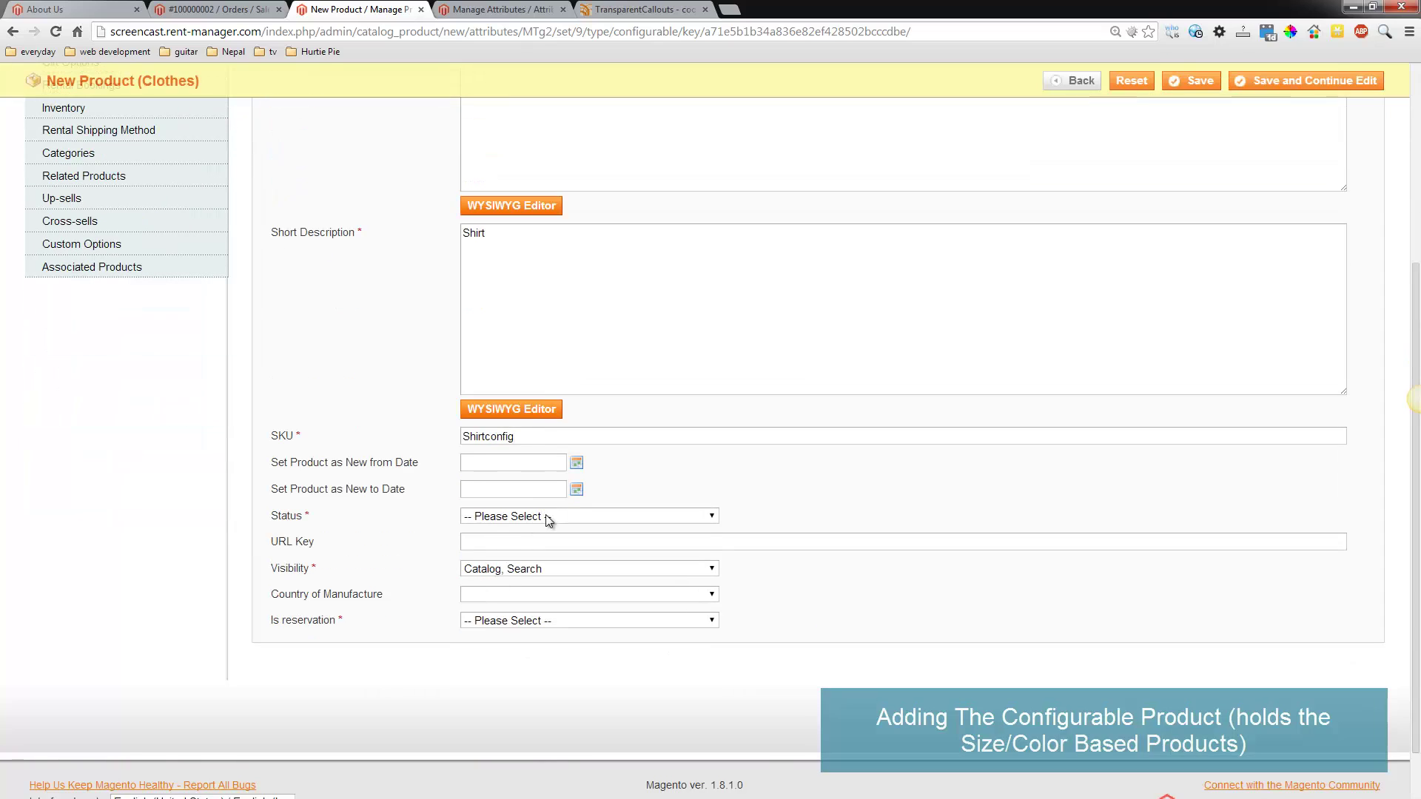
Step: Set Status to Enabled and Is reservation to Reservation
click(548, 520)
click(548, 539)
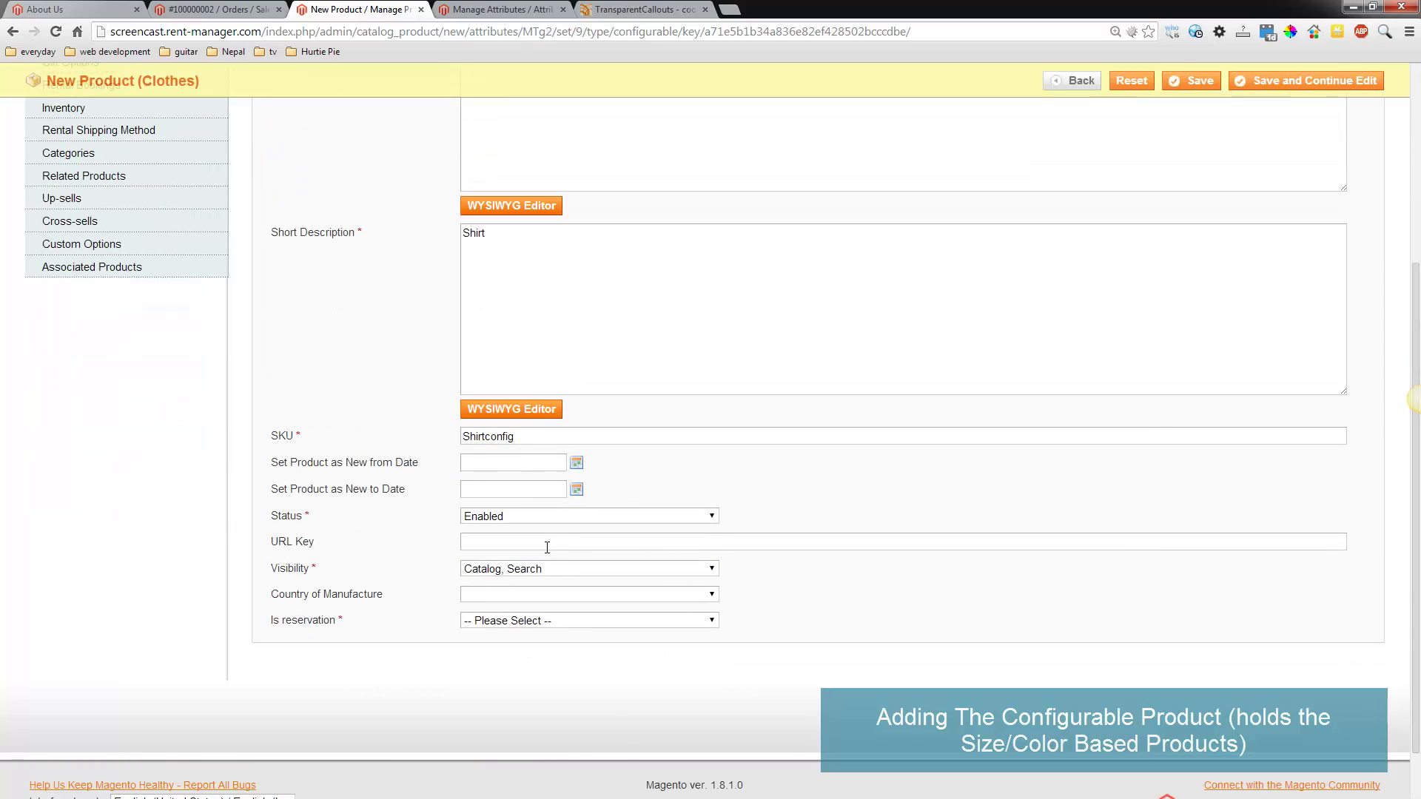
click(535, 623)
click(527, 647)
scroll(290, 490, up, 4)
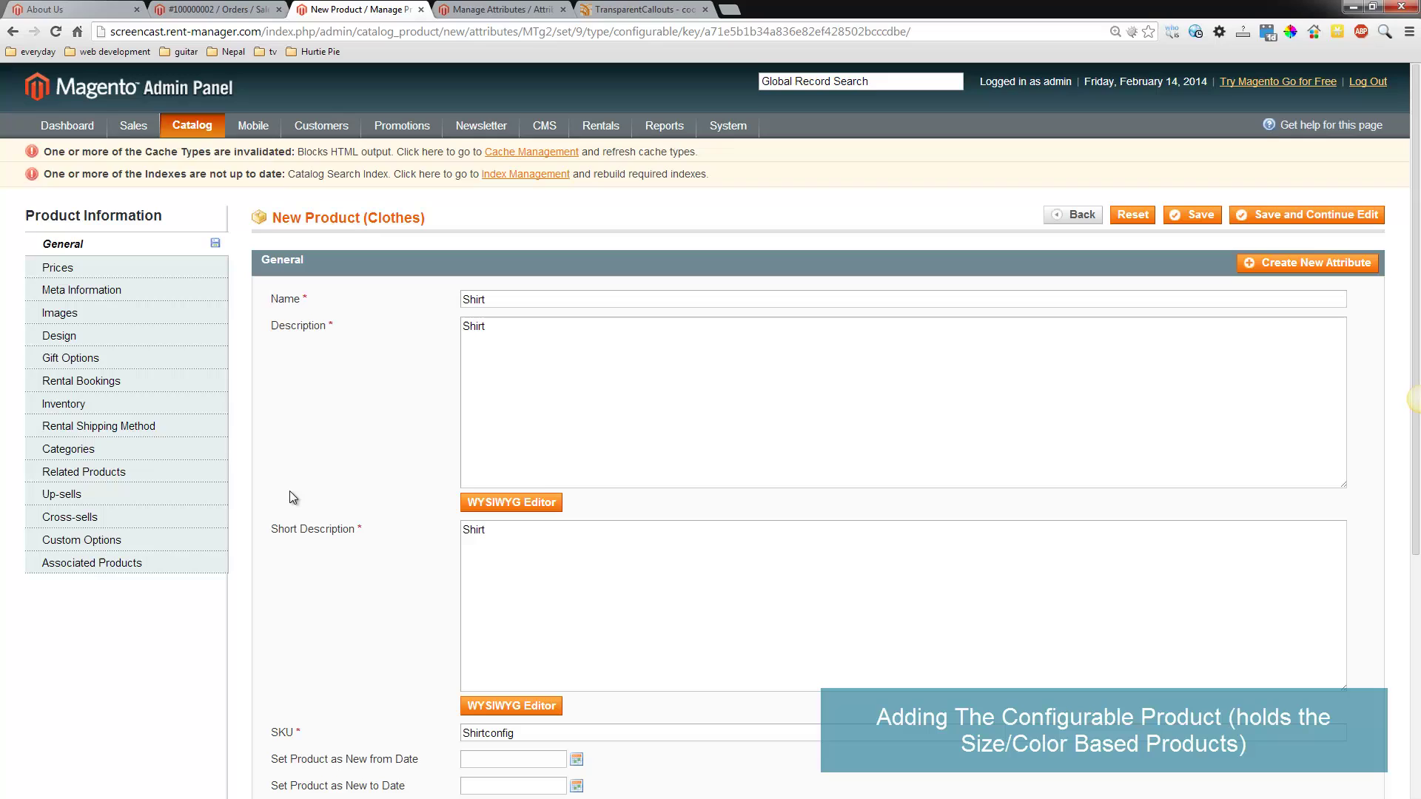
click(111, 271)
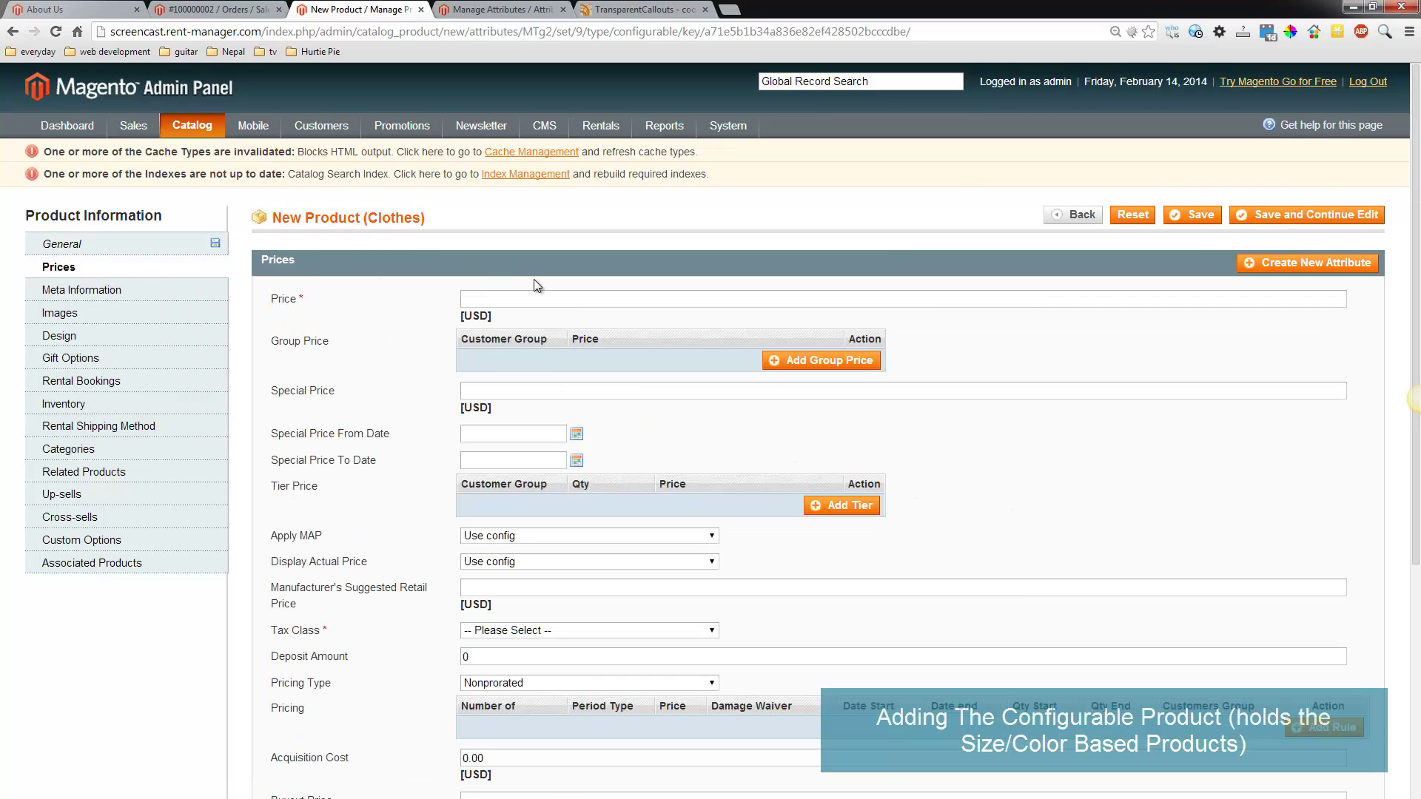
Step: Enter price 5 and link the Small and Medium shirts as associated products
click(177, 403)
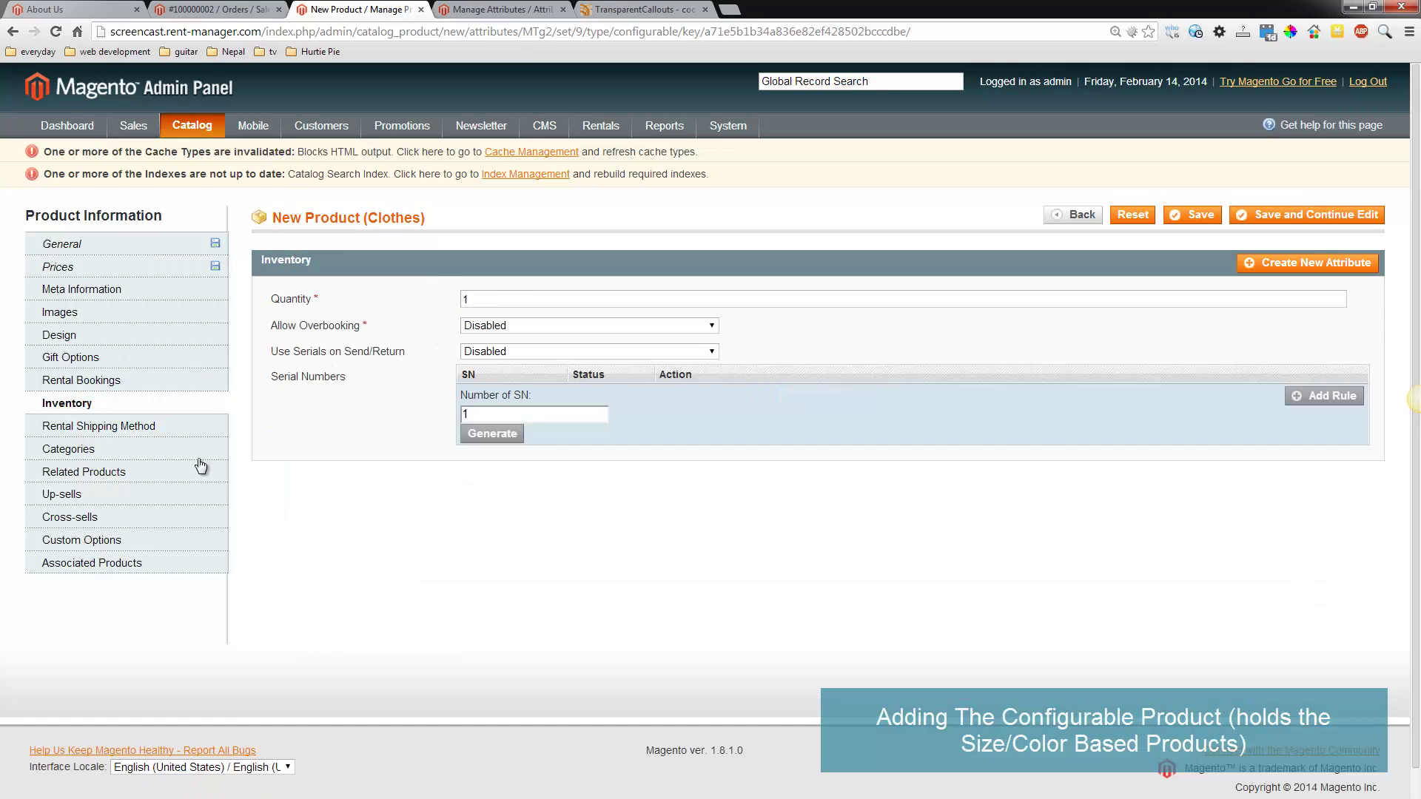
click(103, 569)
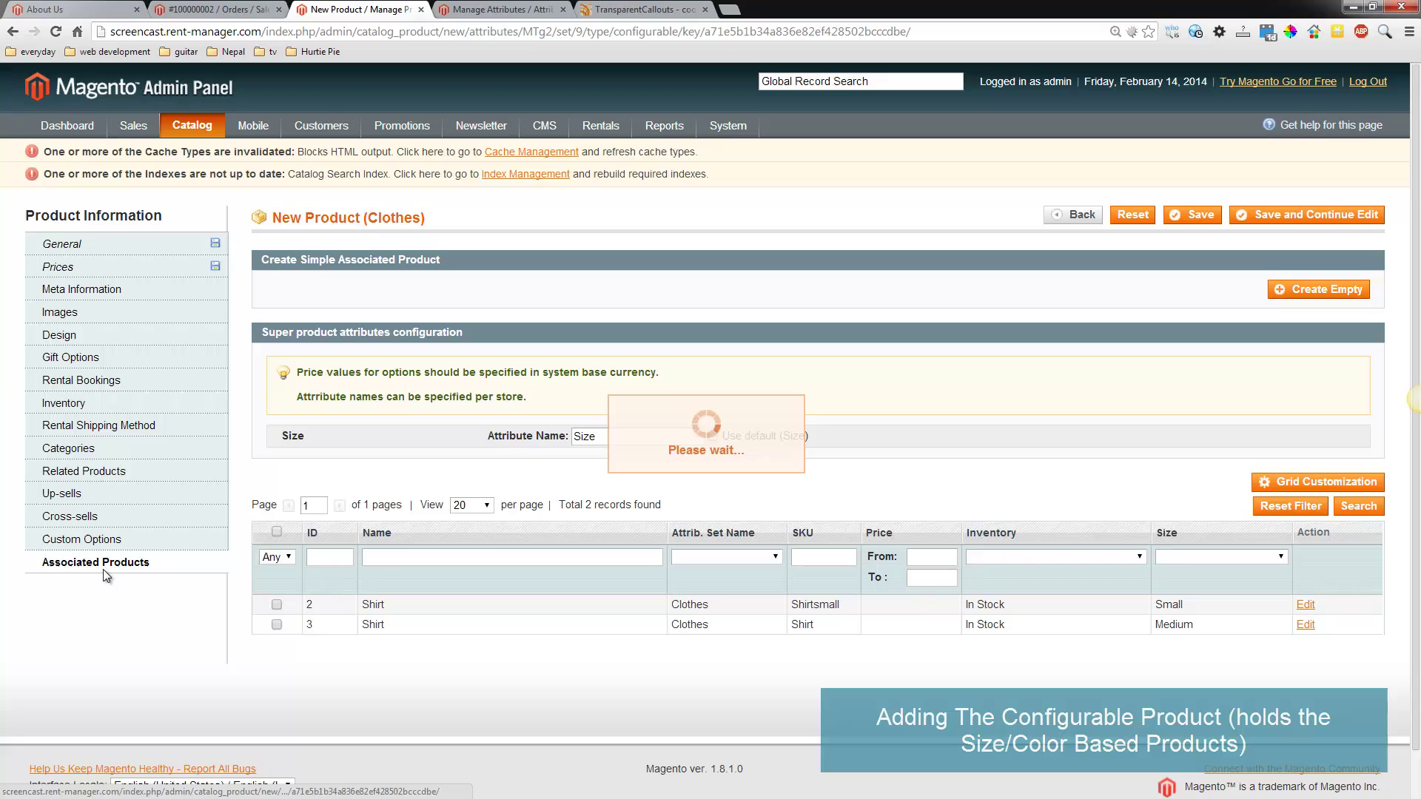
click(277, 605)
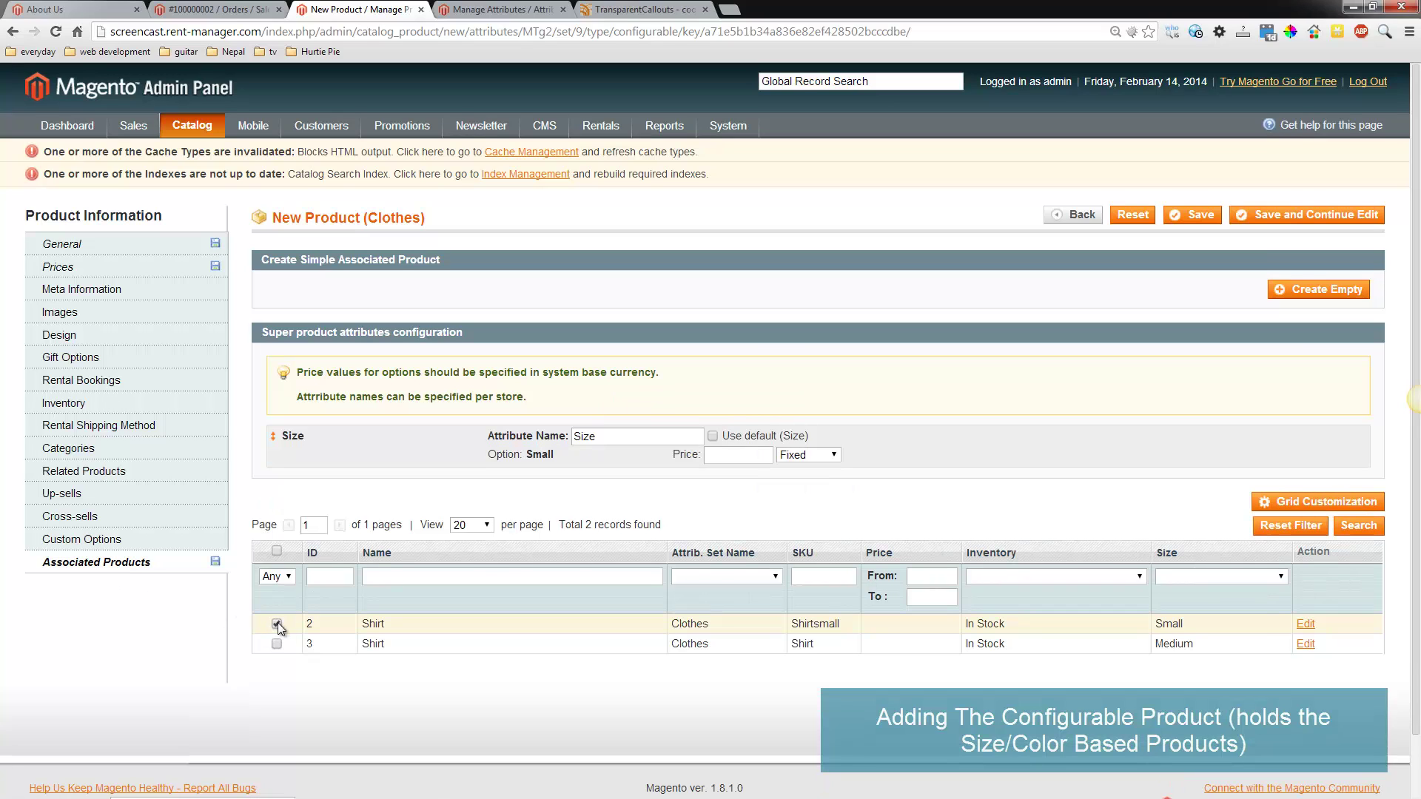
click(277, 643)
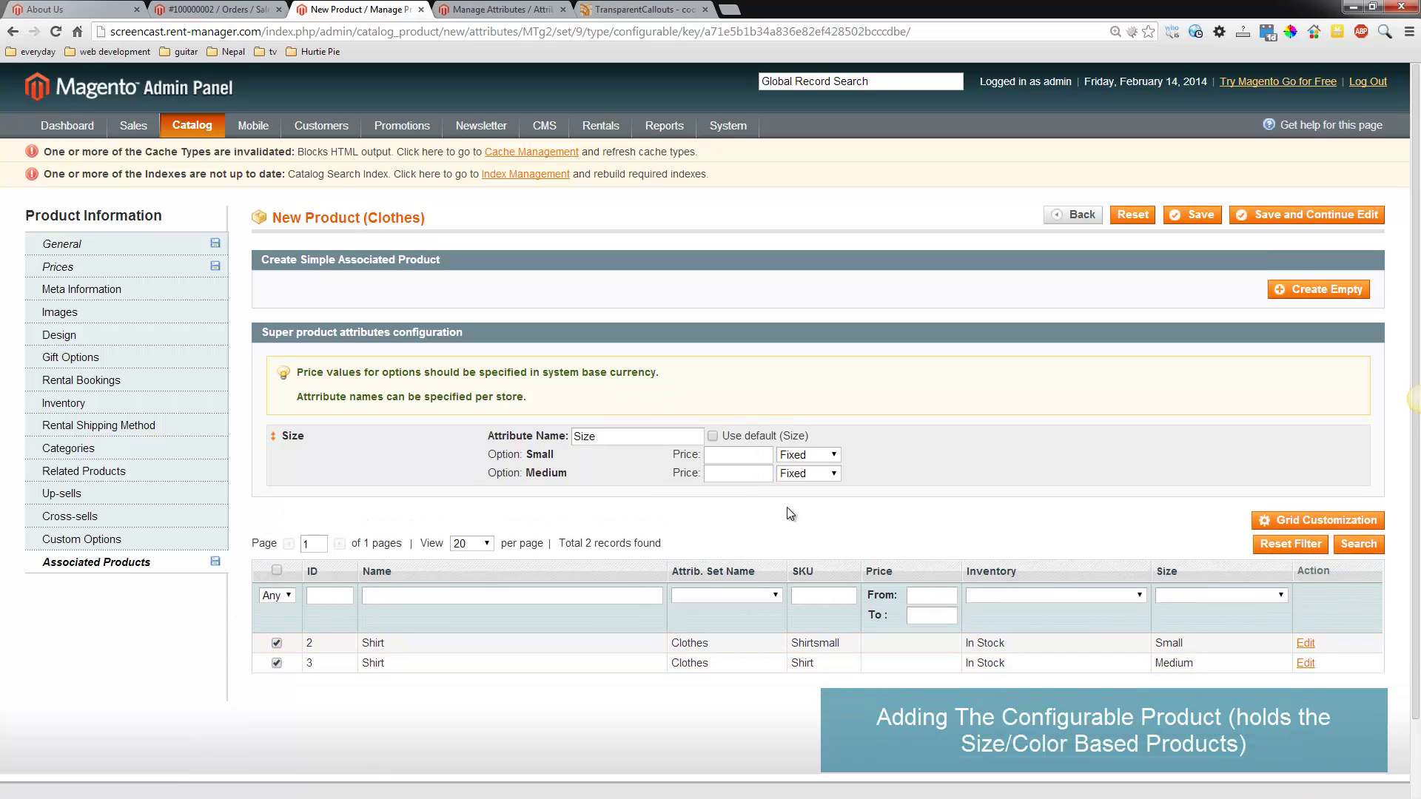
click(1194, 214)
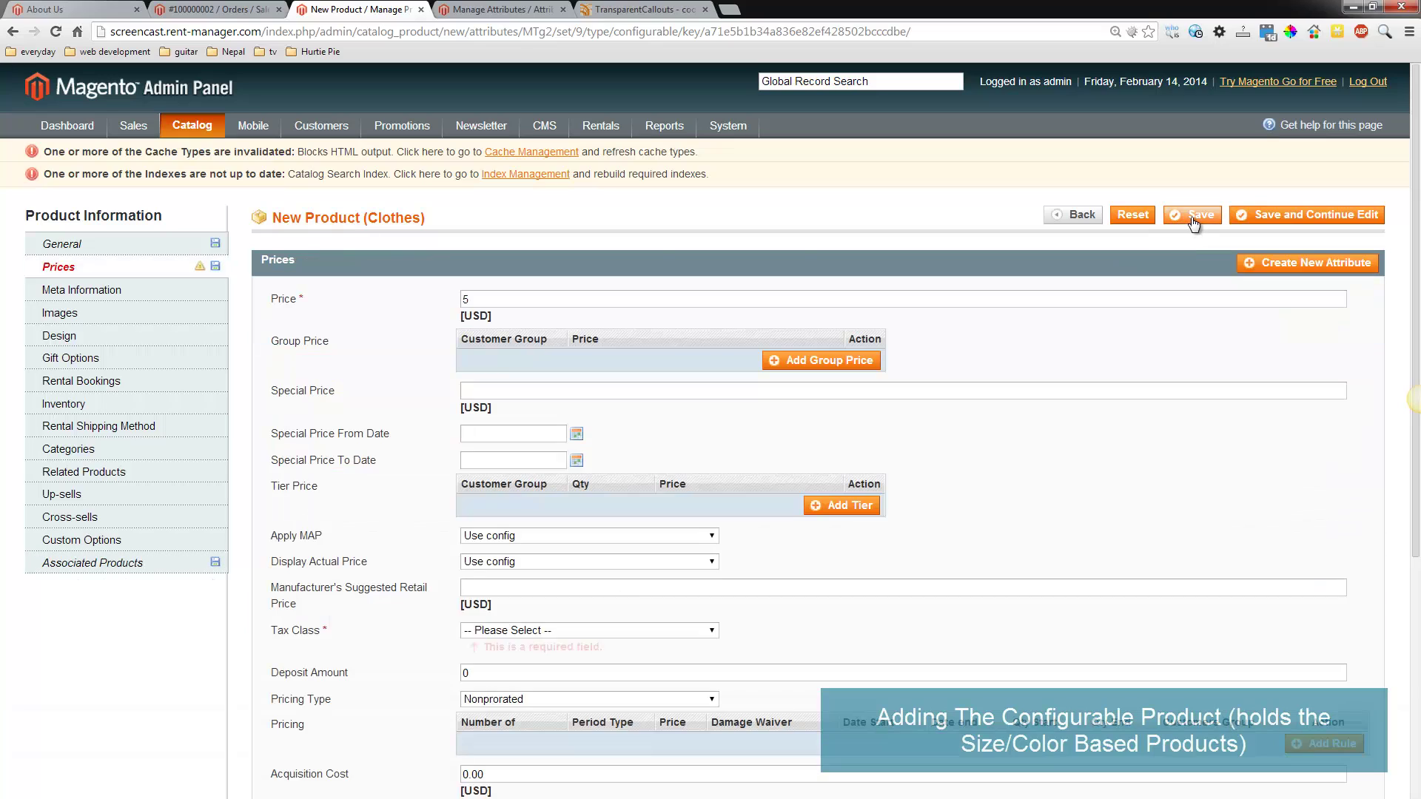
Step: Set tax class to Taxable Goods, assign the Camera category, and save the Shirt
click(526, 627)
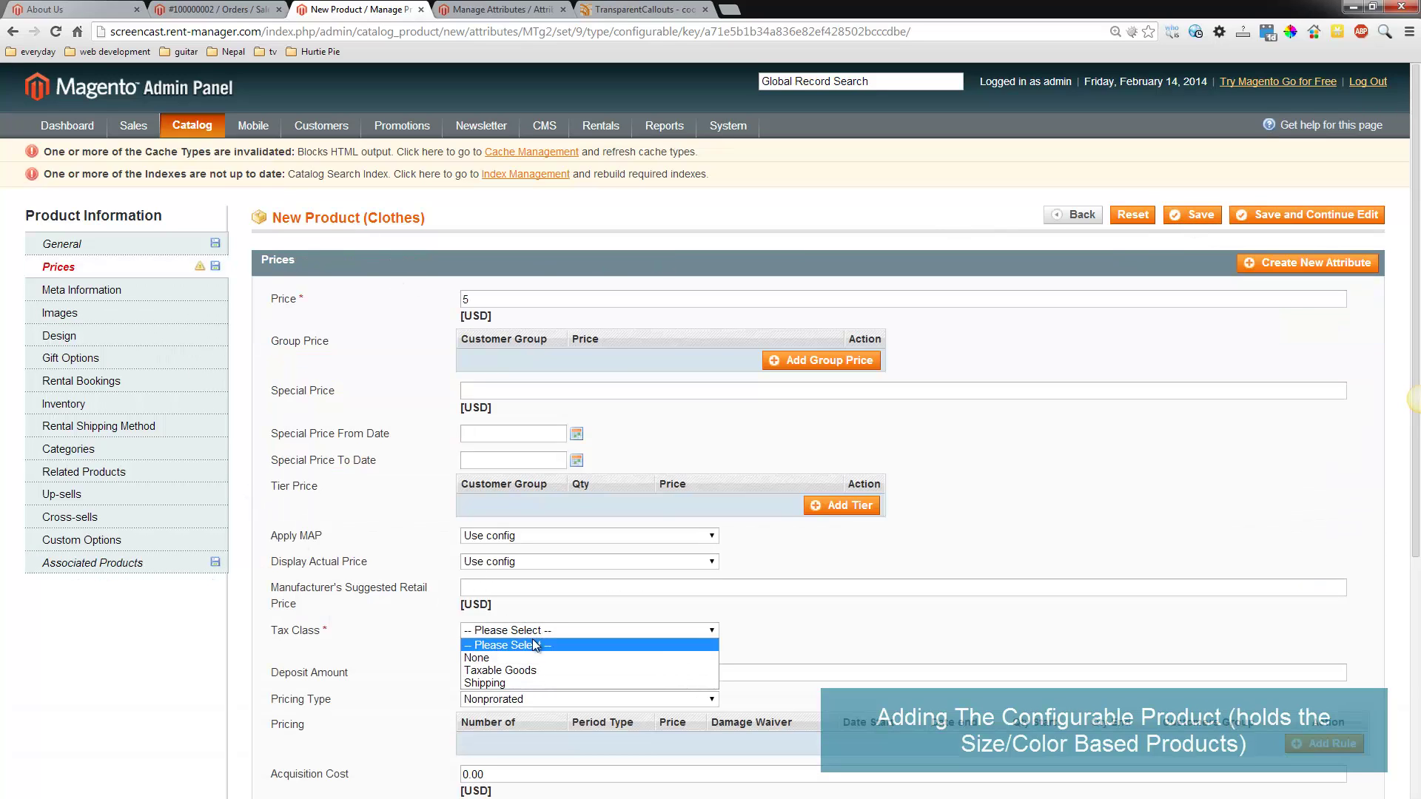
click(531, 664)
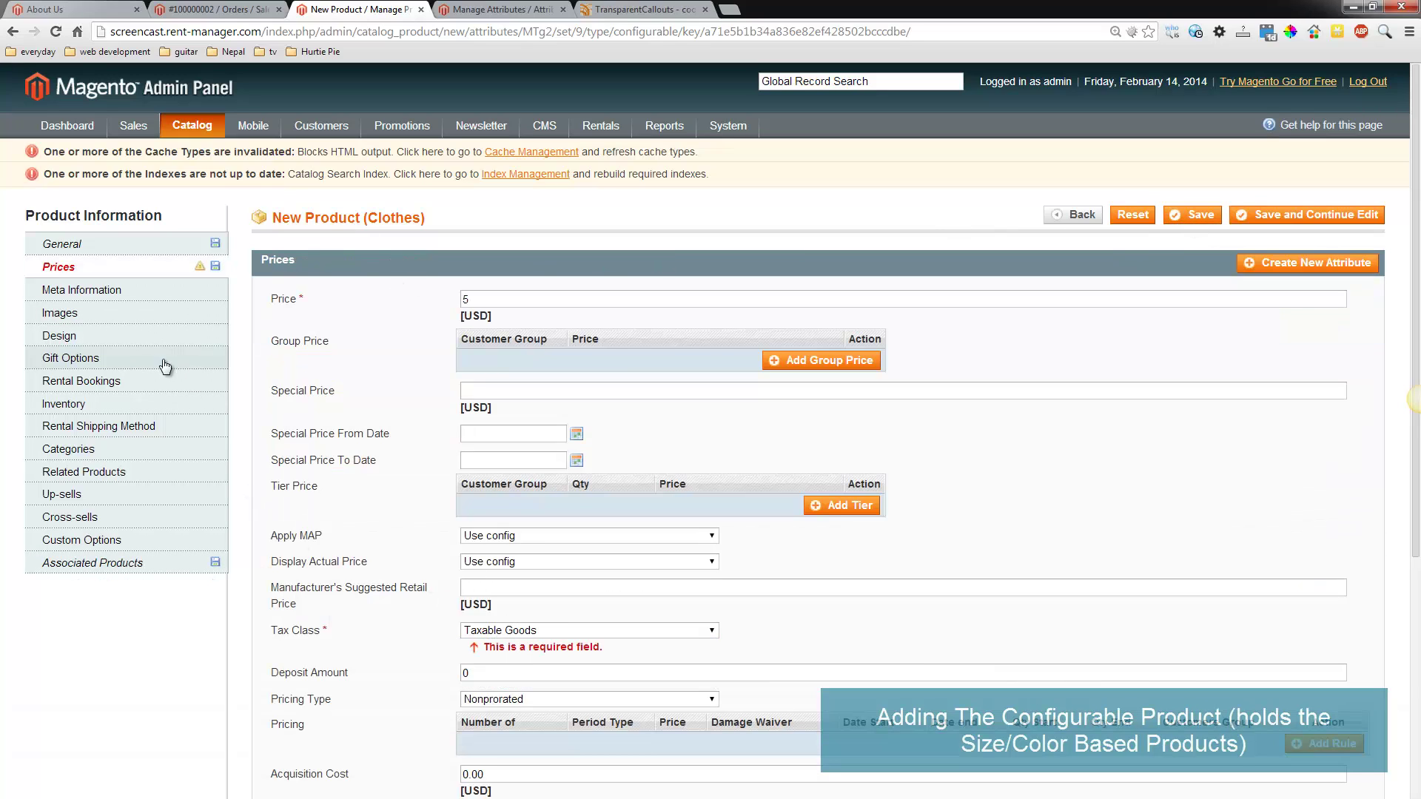
click(117, 449)
click(318, 306)
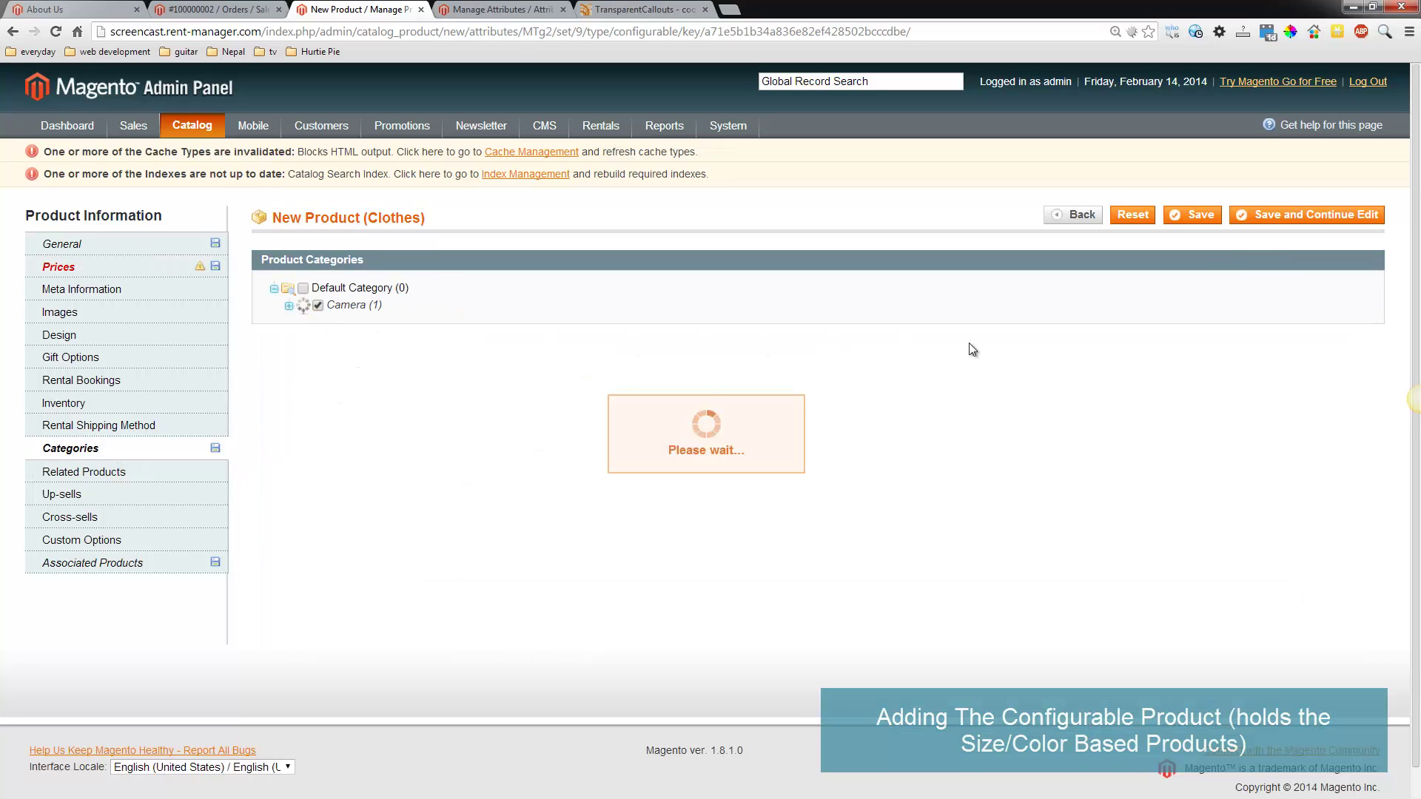
click(1193, 214)
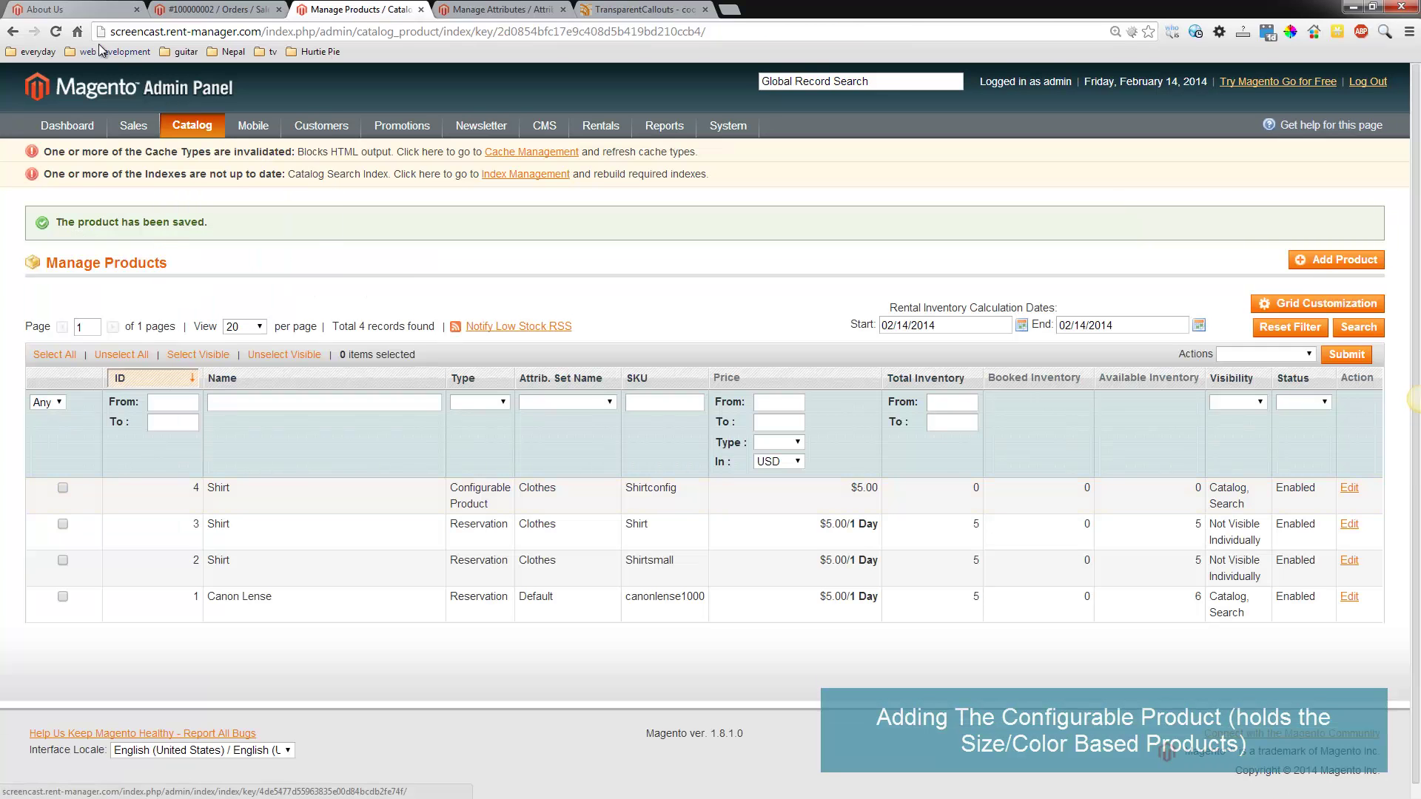
Step: On the storefront, open the Shirt product page and choose size Medium
click(65, 10)
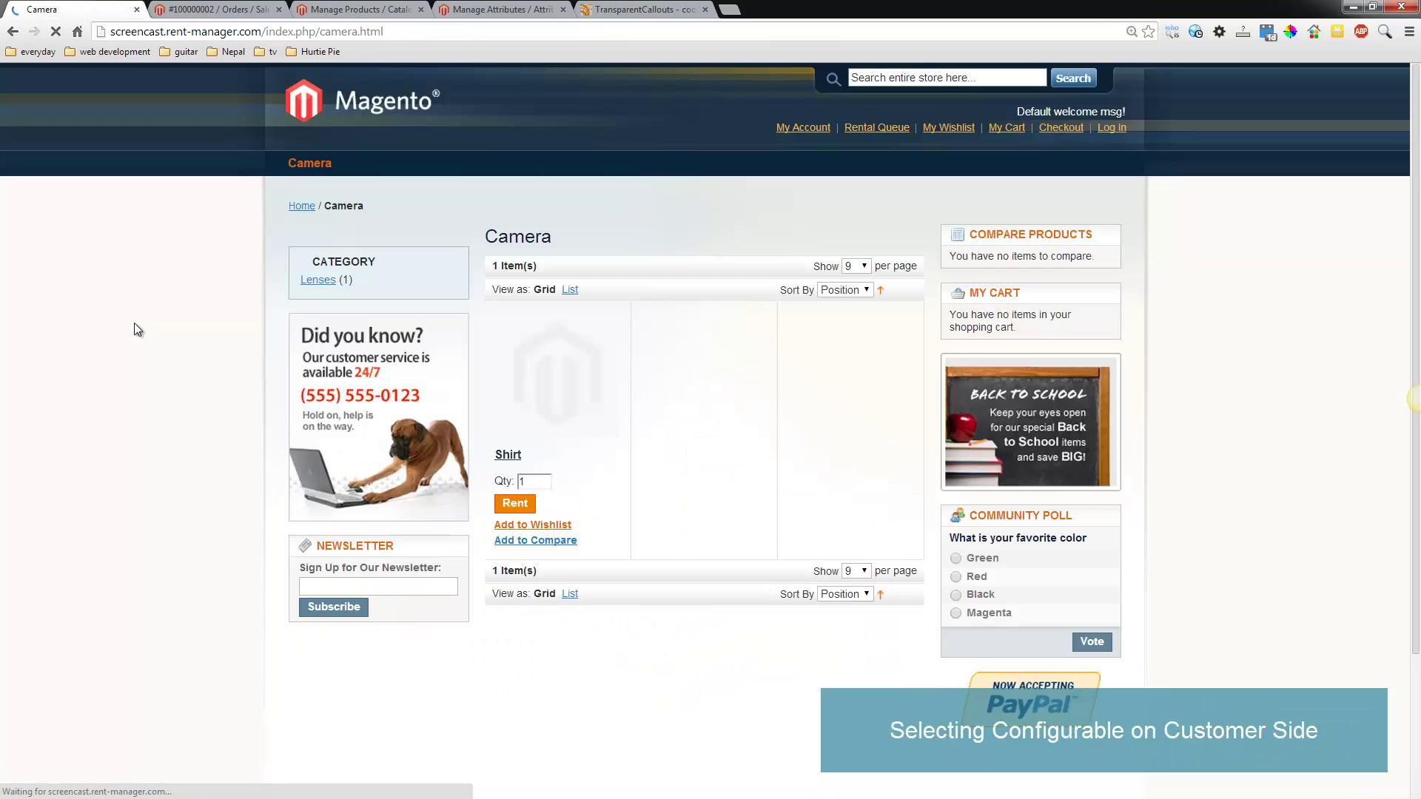
click(523, 379)
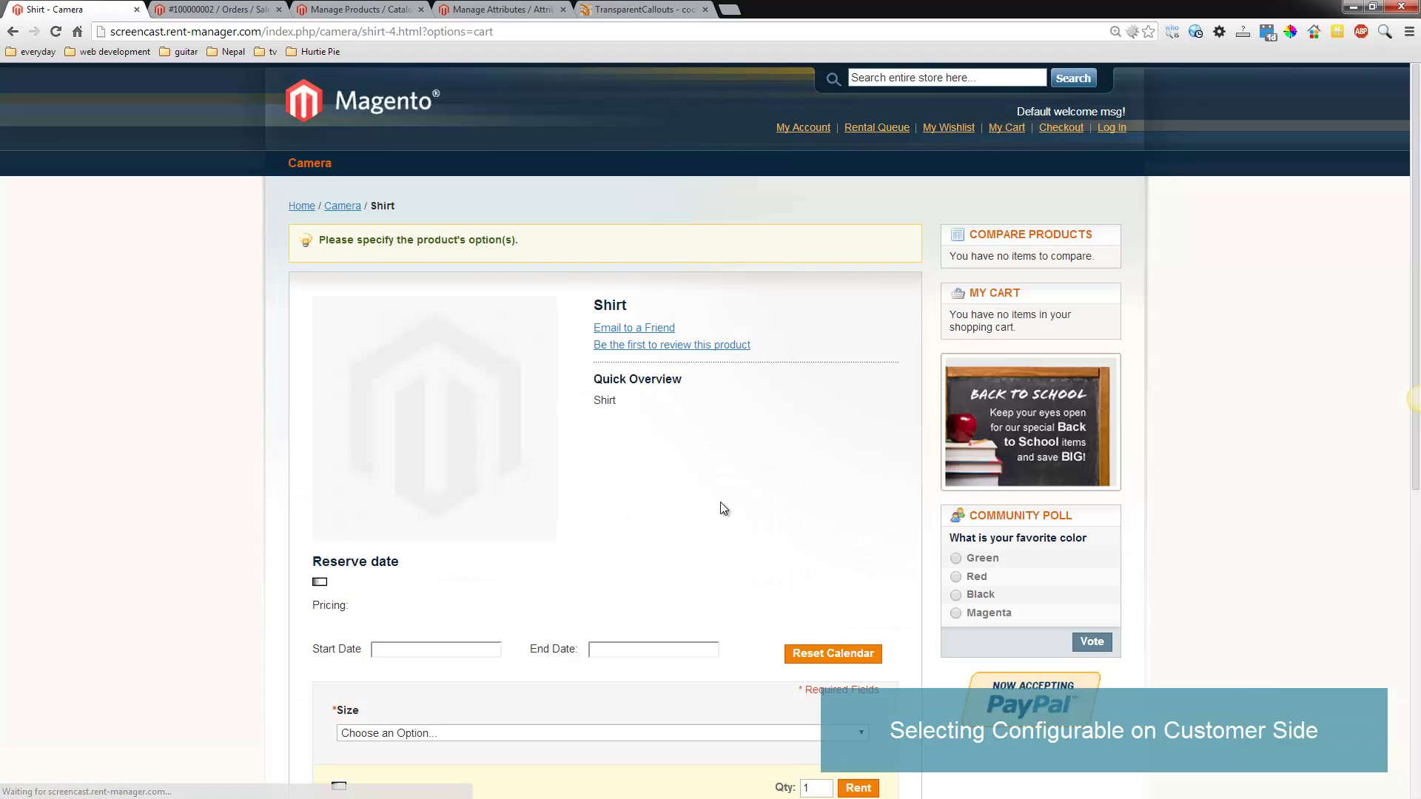
scroll(612, 451, down, 2)
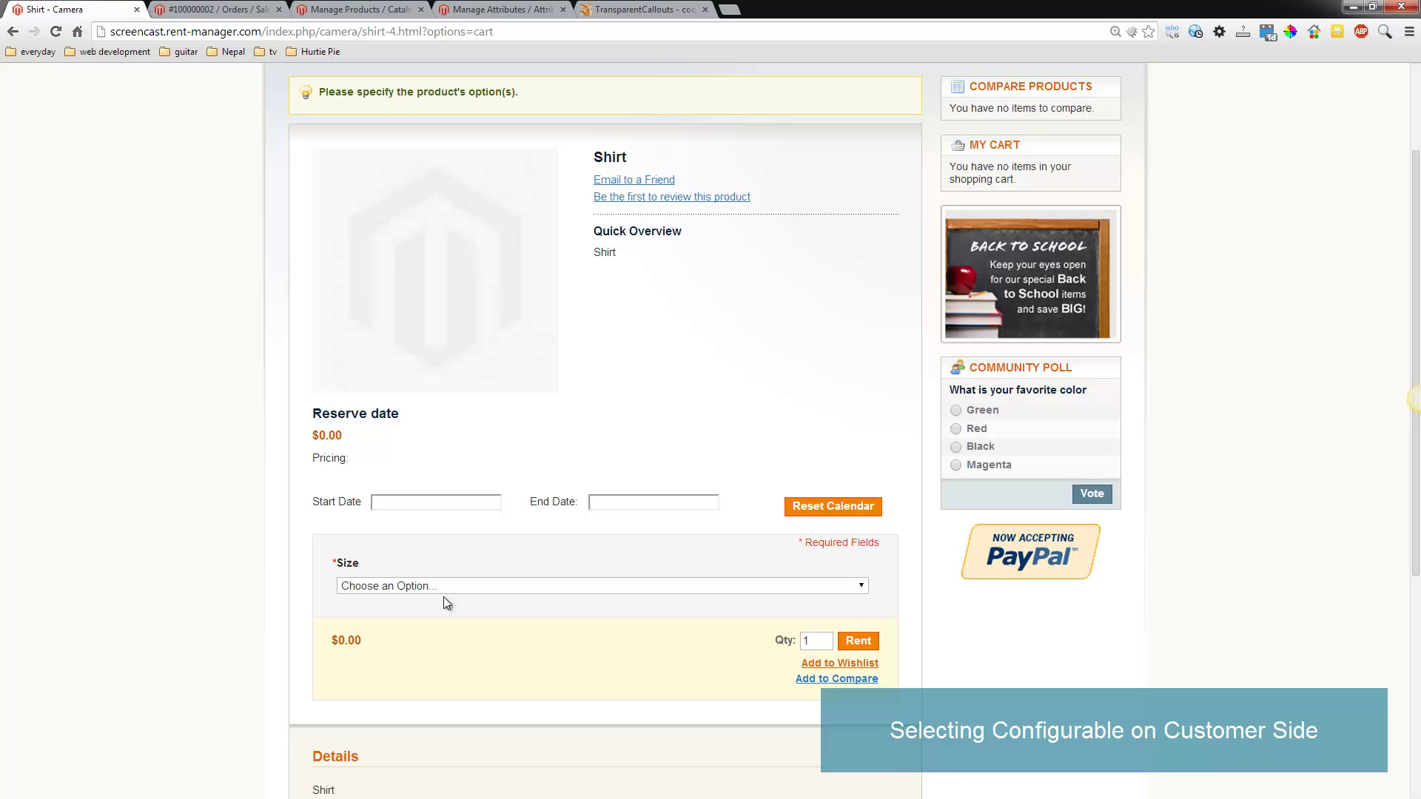
click(416, 586)
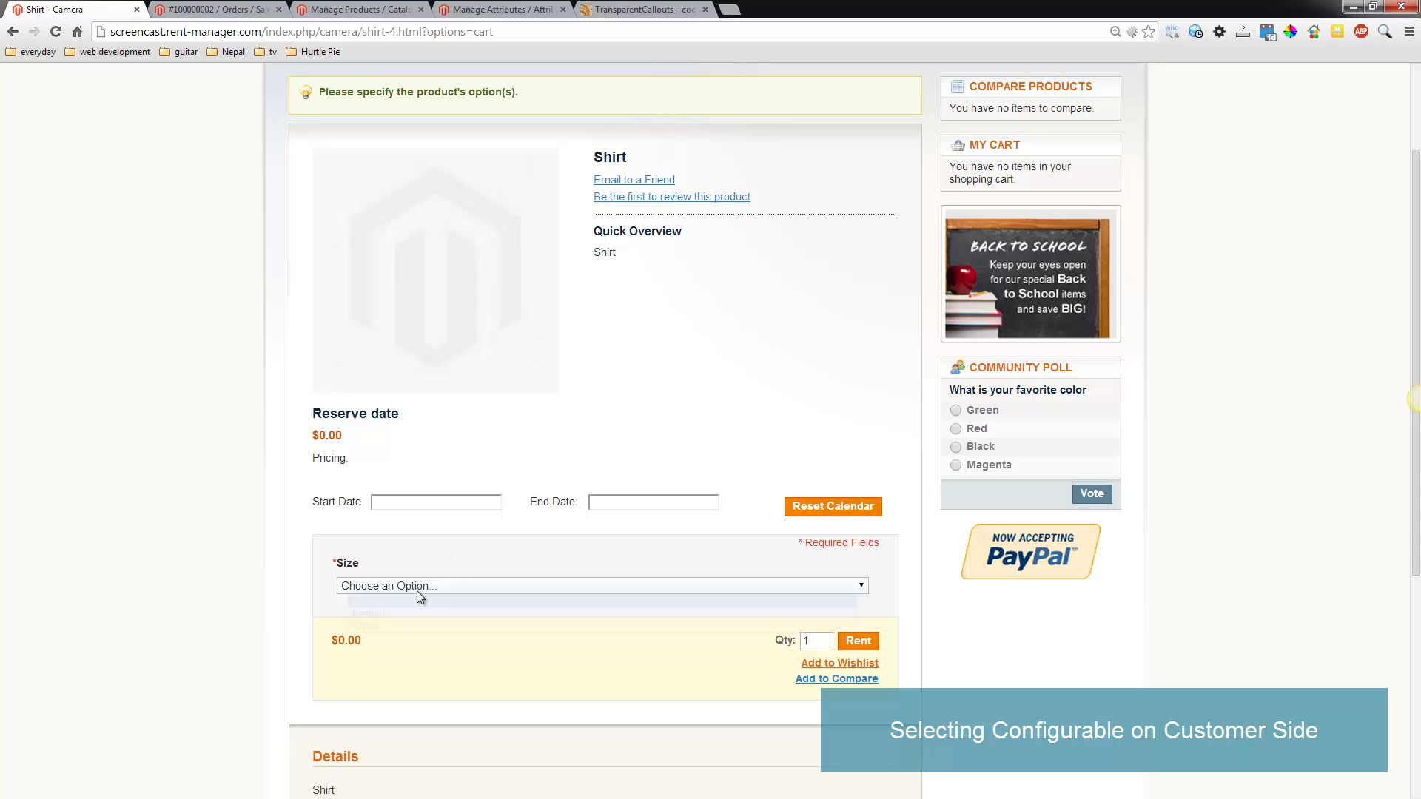
click(407, 614)
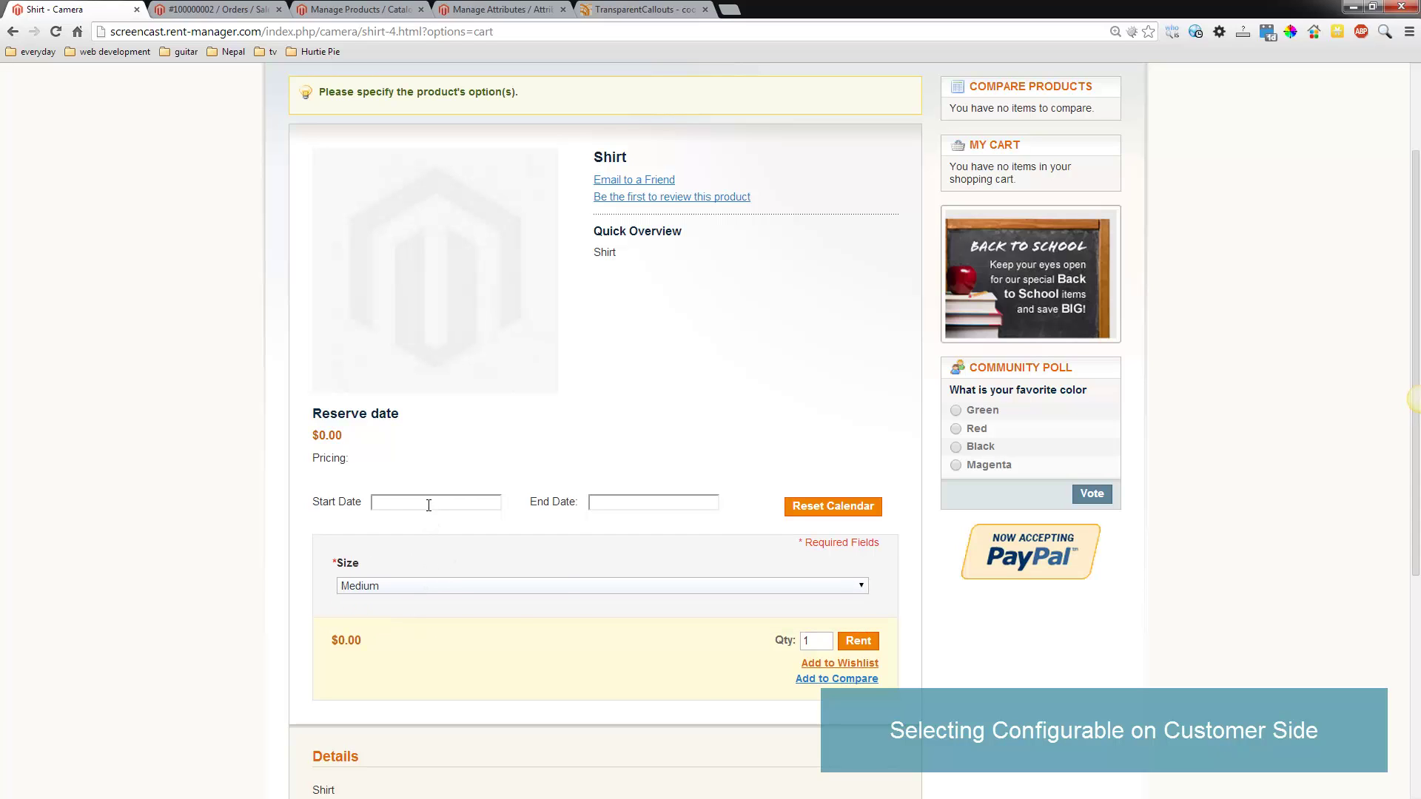
Step: Rent it from 2/19/2014 to 2/26/2014, adding it to the cart at $35.00
click(428, 503)
click(464, 673)
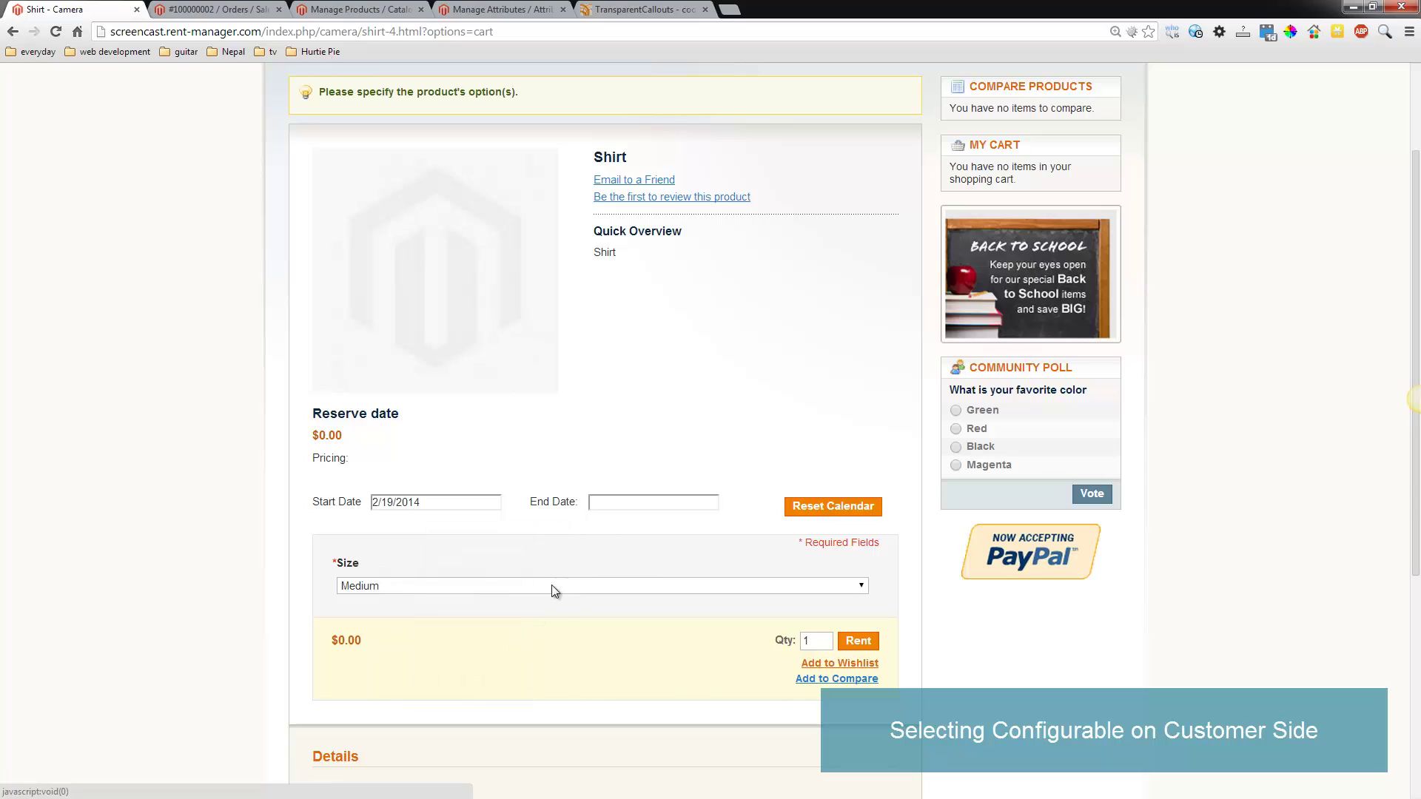
click(607, 502)
click(681, 680)
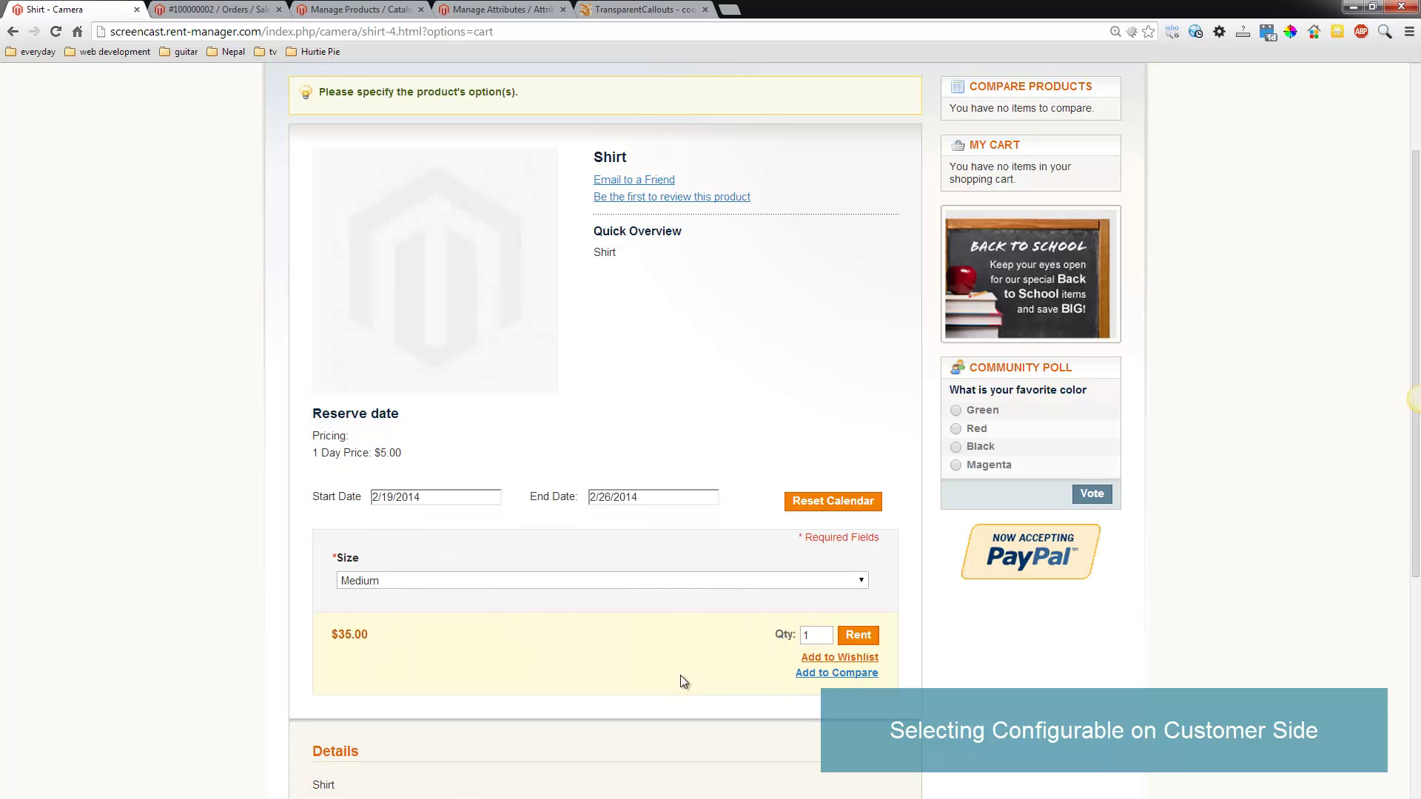
click(854, 637)
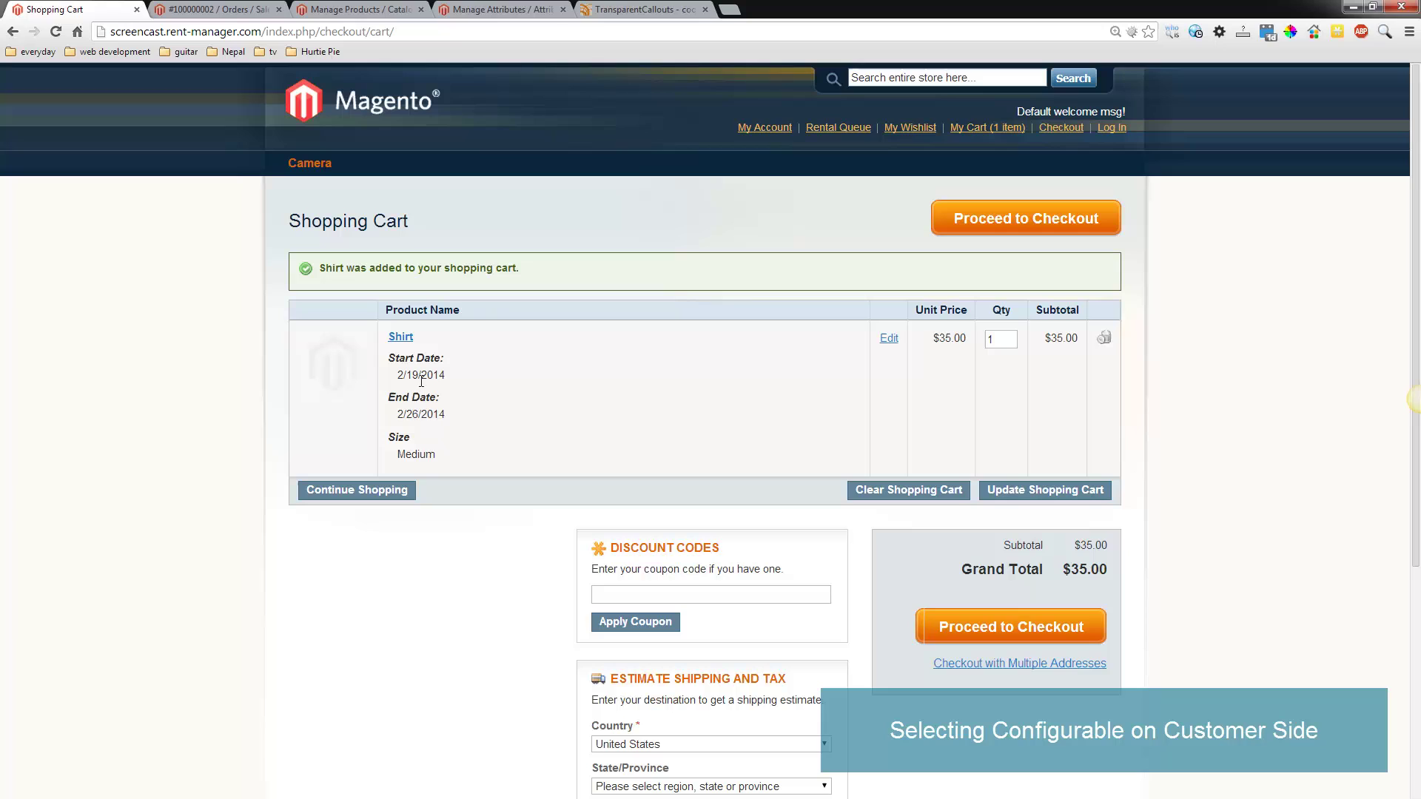
drag(371, 344, 473, 456)
click(558, 398)
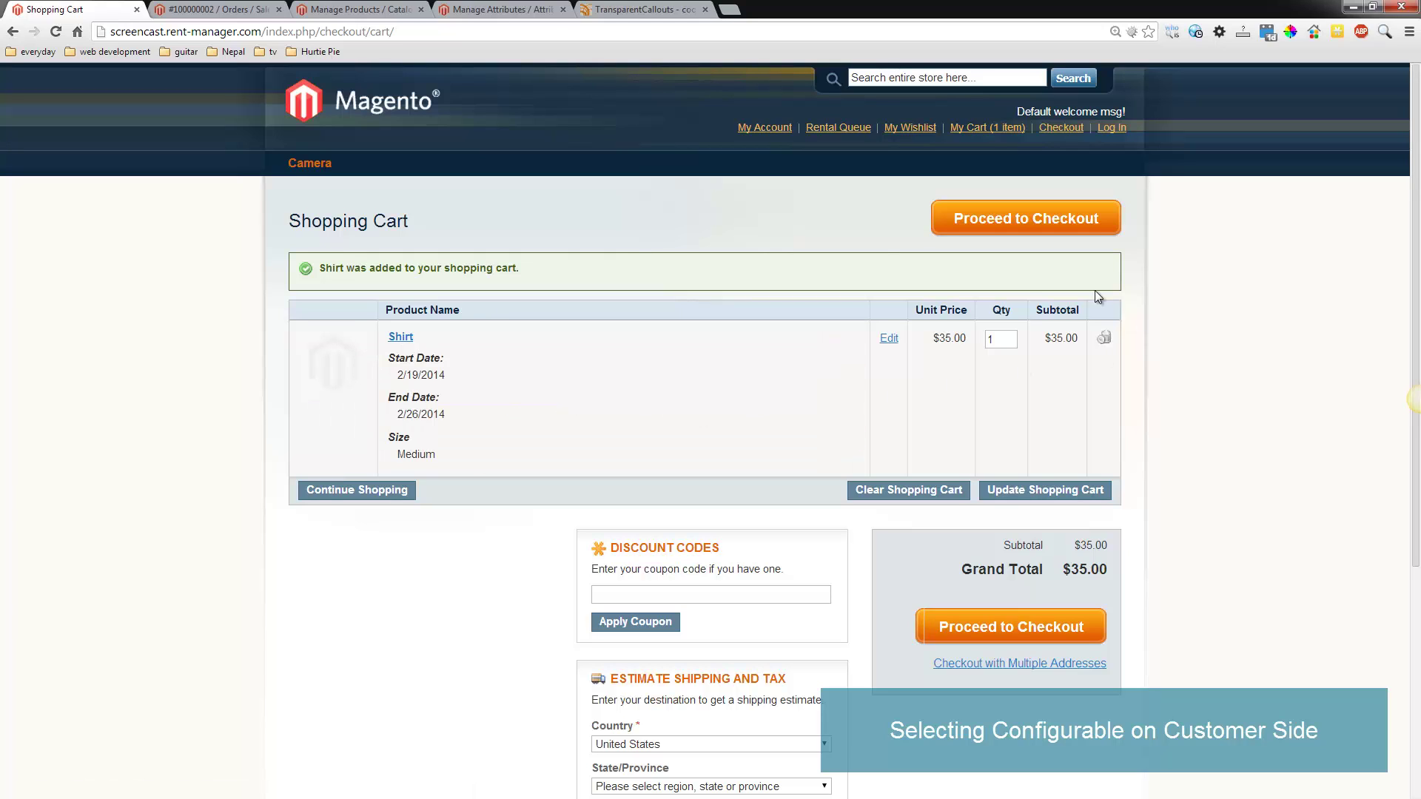